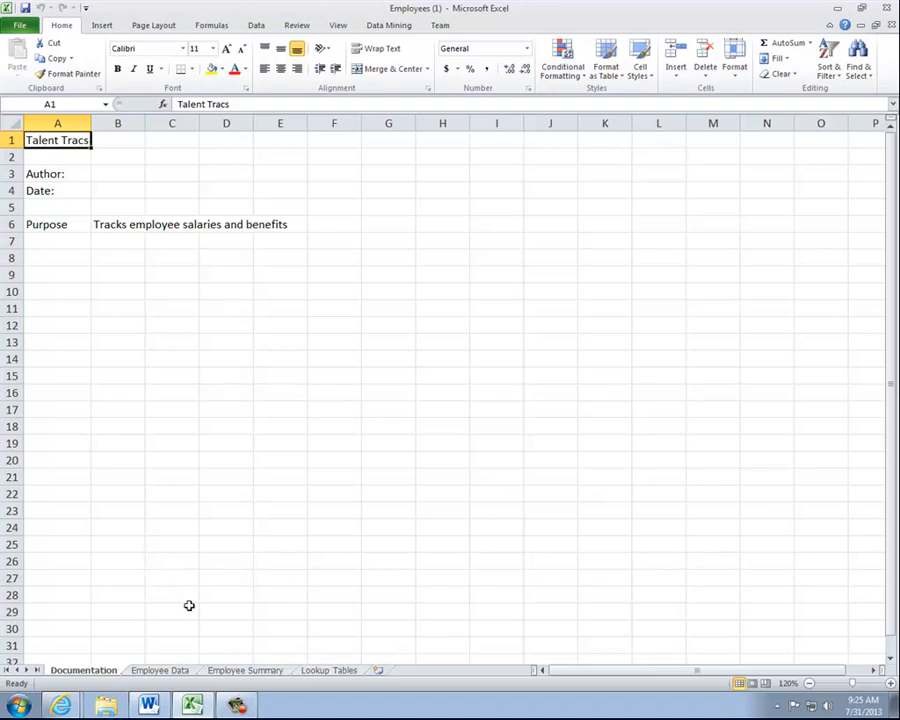
Examine the Lookup Tables, Employee Summary and Employee Data sheets, including the design options of the employee table
{"action": "left_click", "coordinate": [328, 671]}
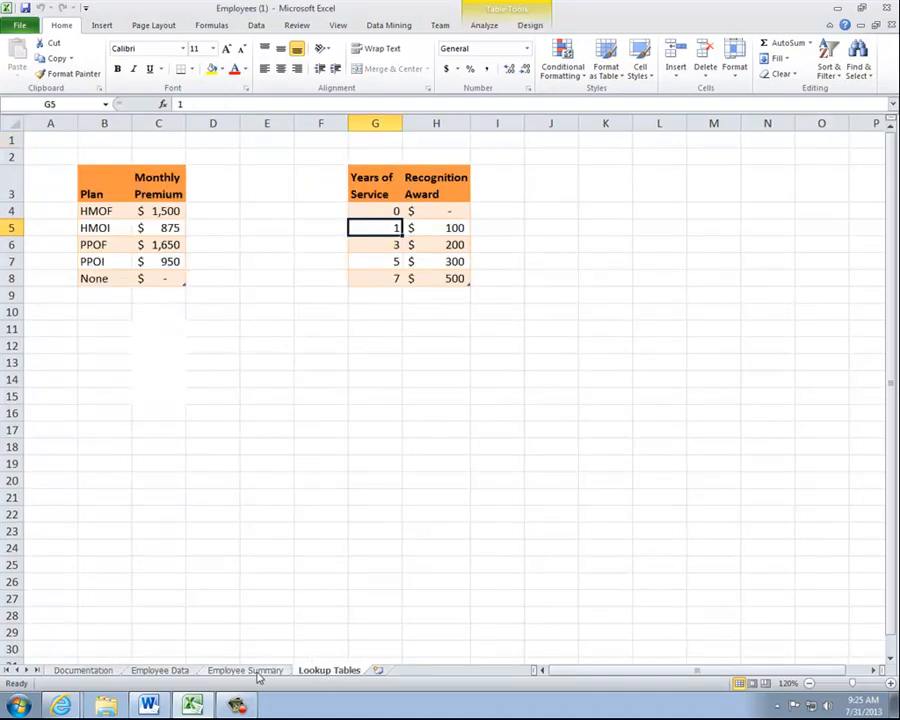
{"action": "left_click", "coordinate": [257, 674]}
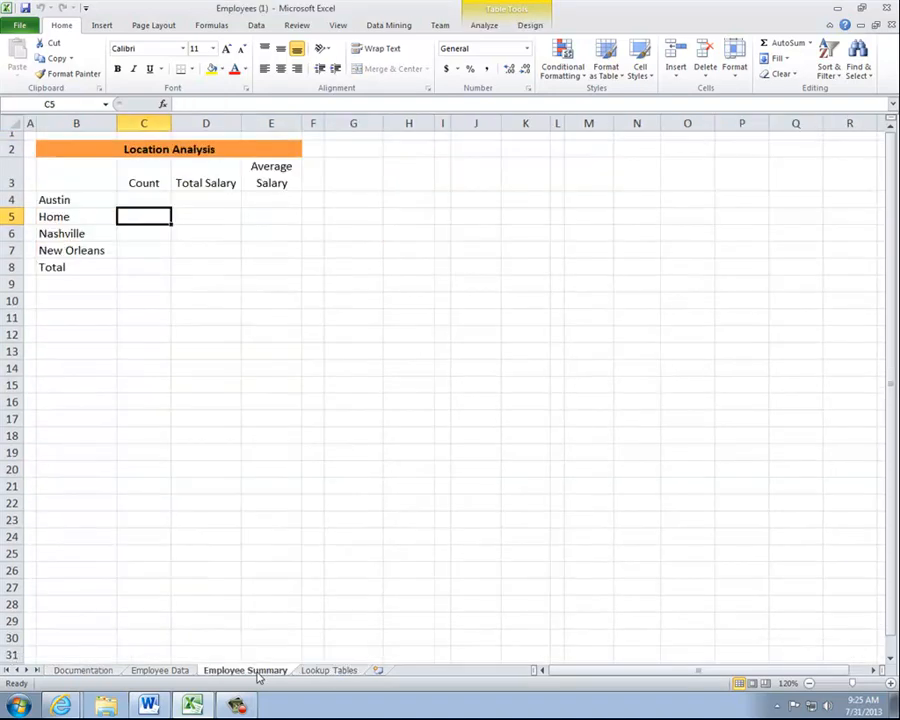
{"action": "left_click", "coordinate": [170, 671]}
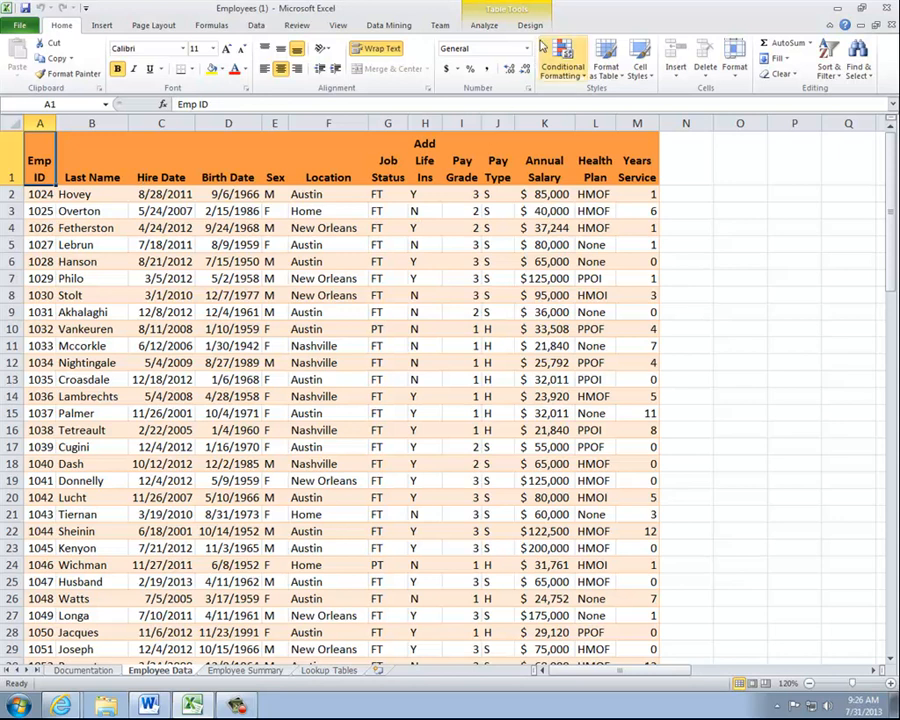
{"action": "left_click", "coordinate": [485, 26]}
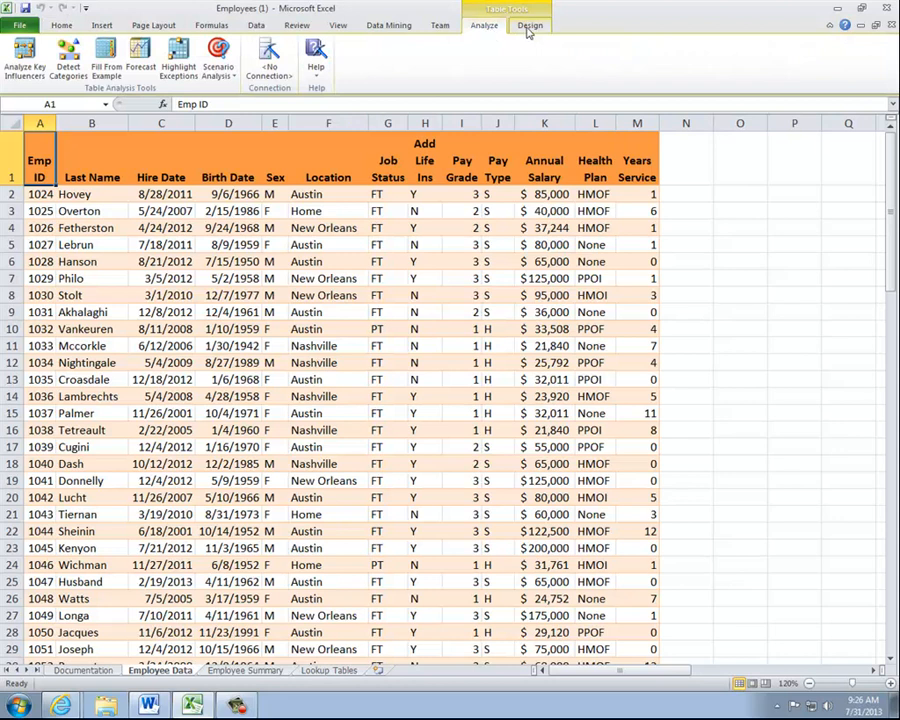
{"action": "left_click", "coordinate": [527, 28]}
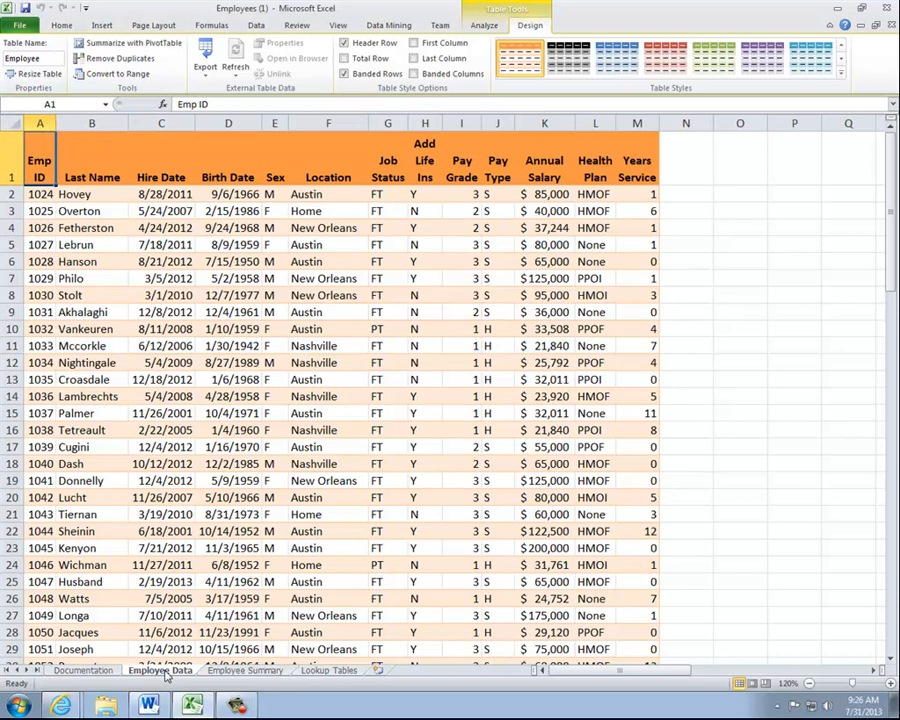
Examine the employee table's health plan, job status, pay grade, pay type, annual salary and years of service fields
{"action": "left_click", "coordinate": [585, 210]}
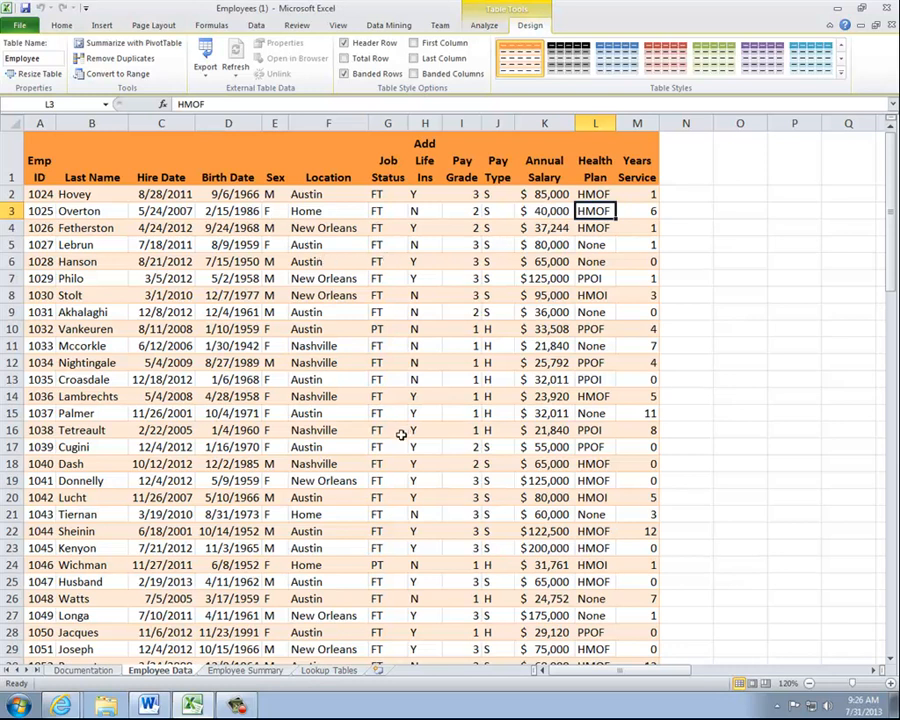
{"action": "left_click", "coordinate": [388, 565]}
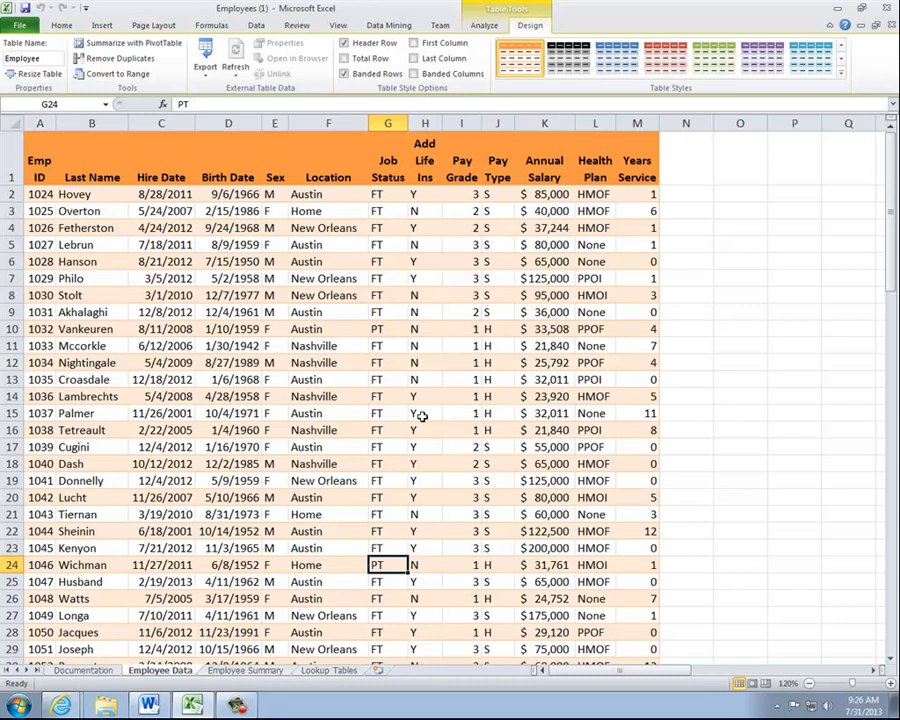
{"action": "left_click", "coordinate": [461, 330]}
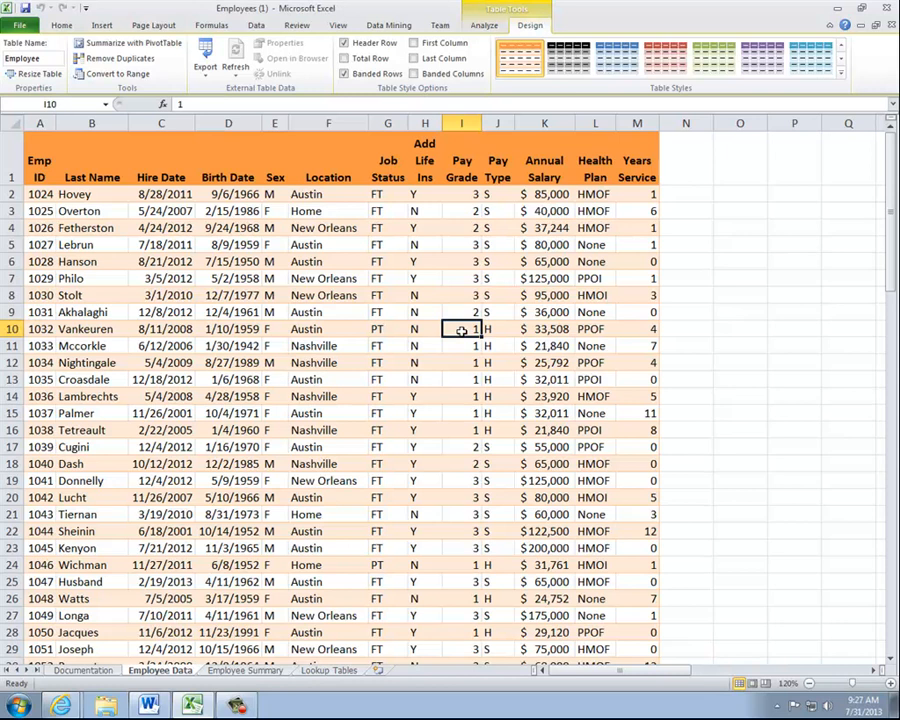
{"action": "key", "text": "Right"}
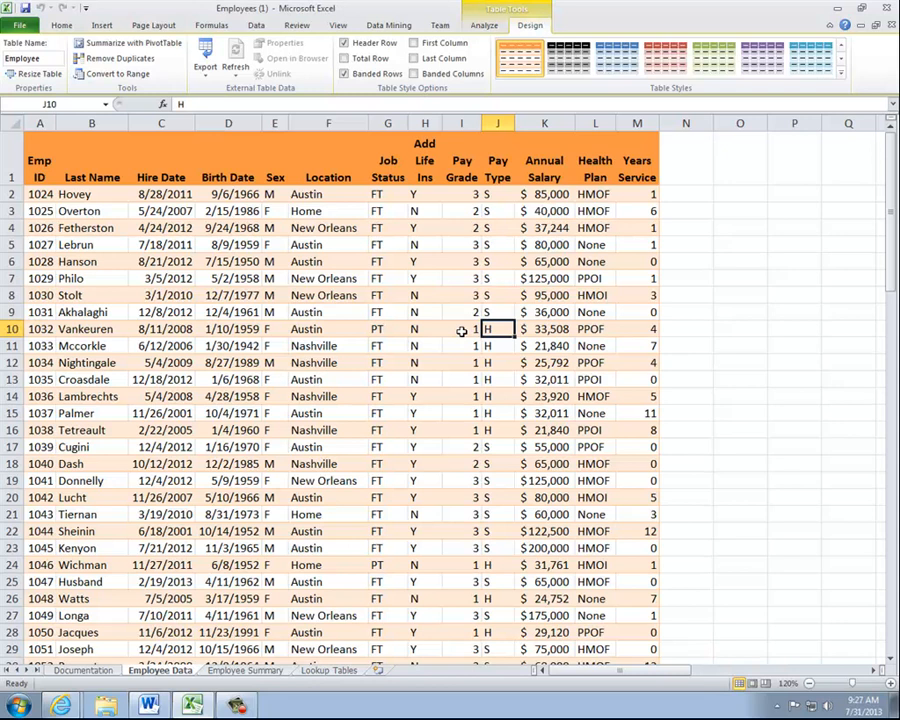
{"action": "key", "text": "Tab"}
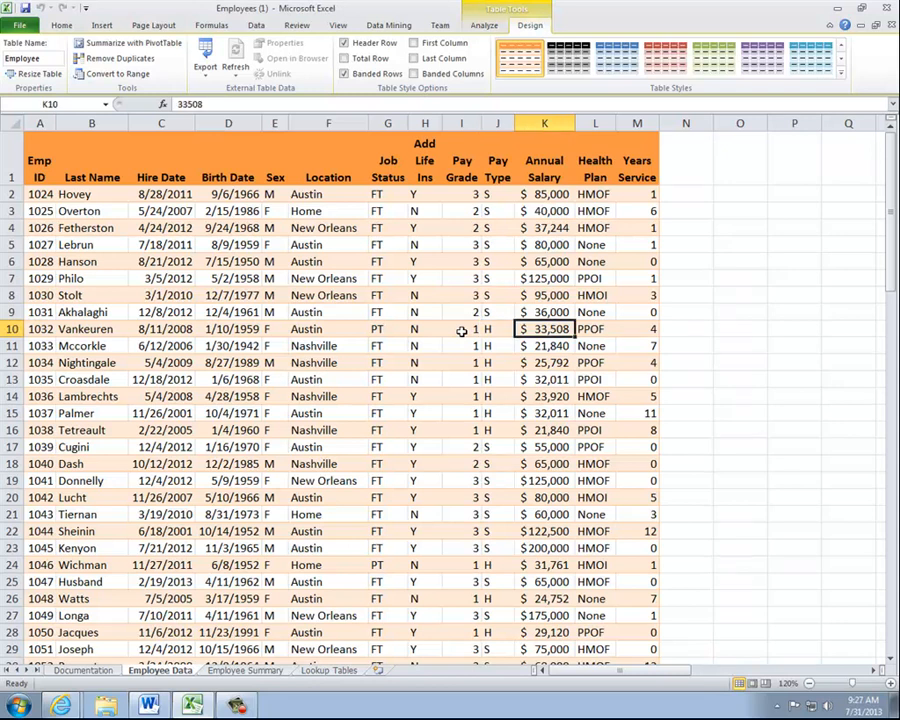
{"action": "key", "text": "Tab"}
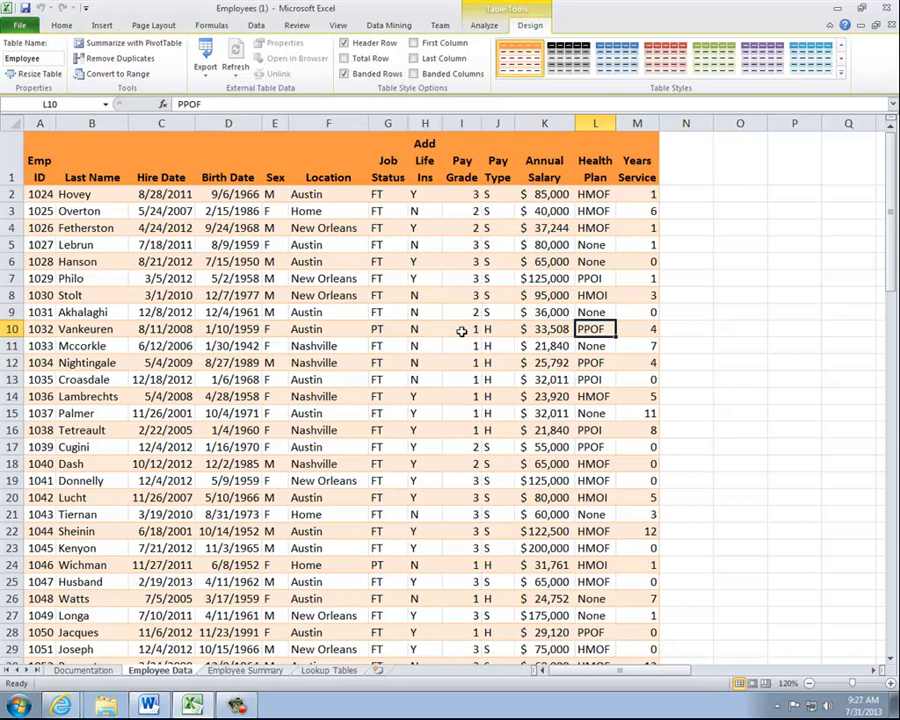
{"action": "key", "text": "Tab"}
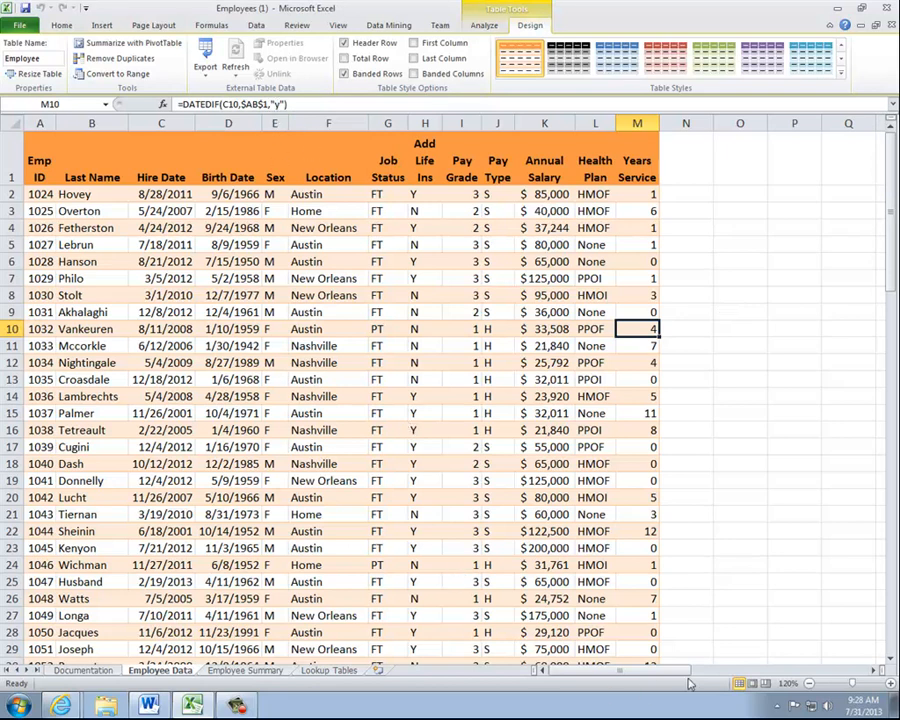
Inspect the years-of-service reference date, the bonus amounts for pay grades 1 to 3, and the first employee's service formula and salary
{"action": "left_click_drag", "start_coordinate": [683, 674], "coordinate": [853, 647]}
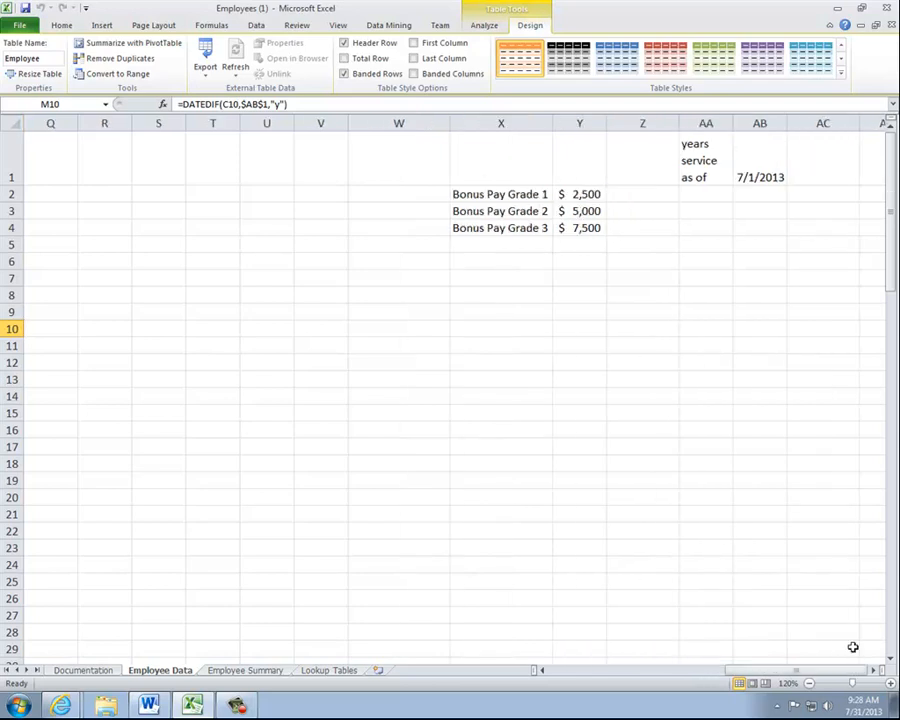
{"action": "left_click", "coordinate": [745, 163]}
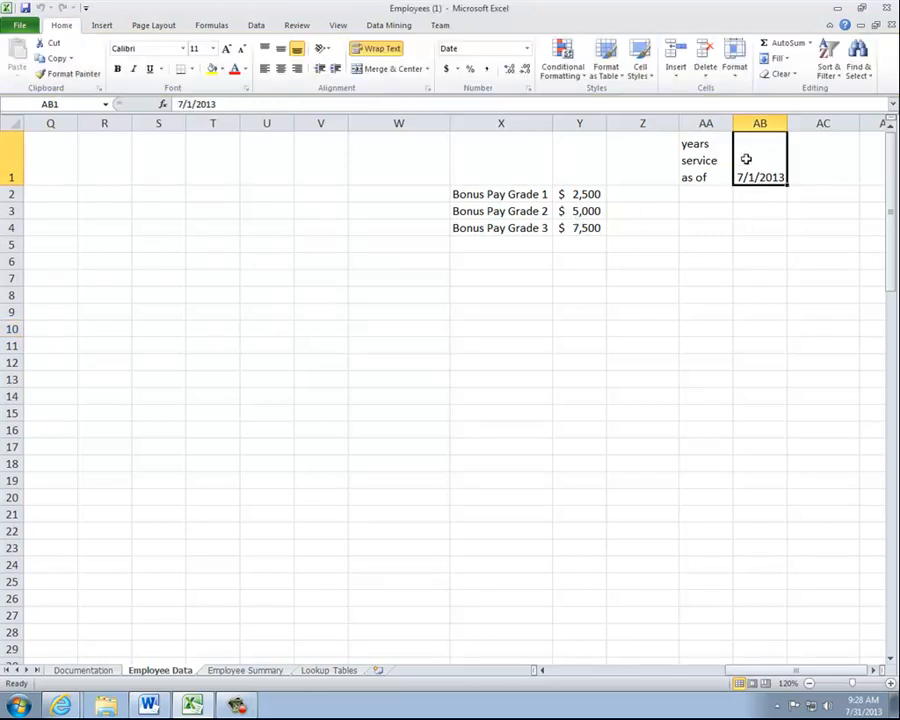
{"action": "left_click", "coordinate": [586, 195]}
{"action": "left_click", "coordinate": [585, 211]}
{"action": "left_click", "coordinate": [582, 229]}
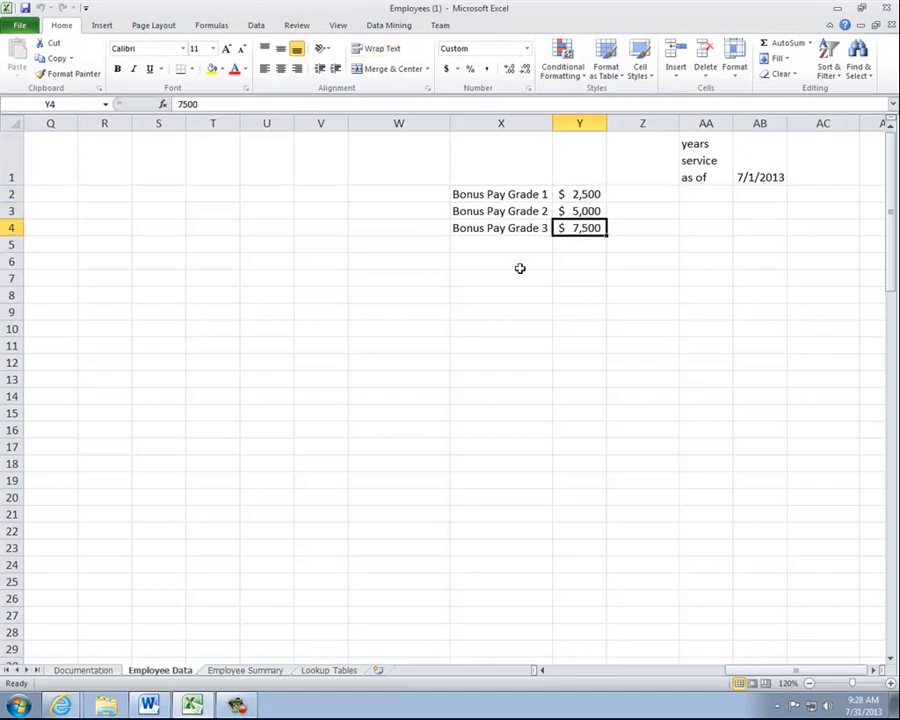
{"action": "left_click_drag", "start_coordinate": [798, 672], "coordinate": [591, 677]}
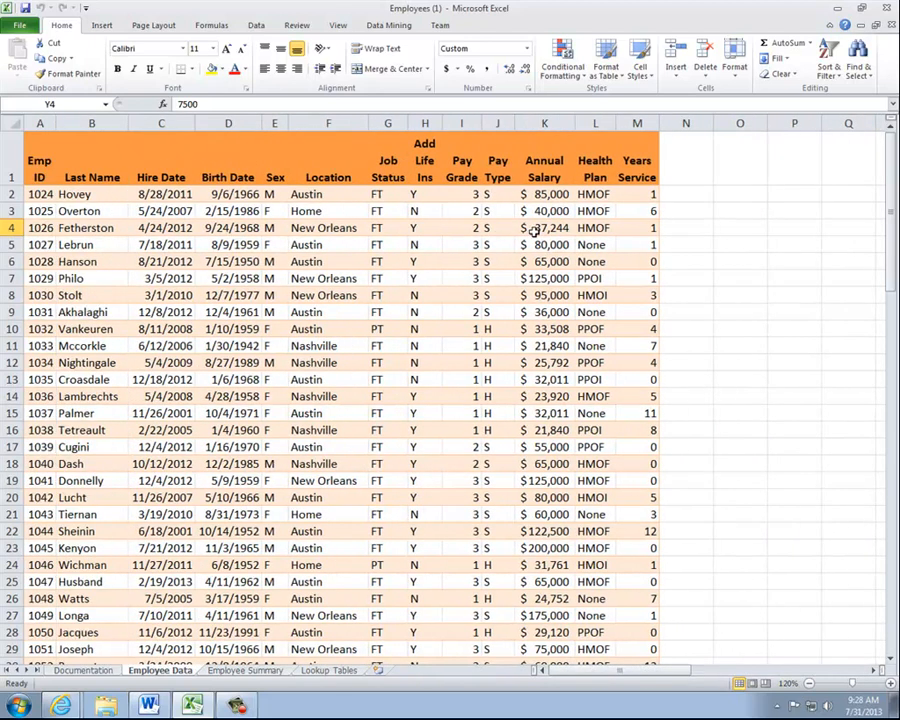
{"action": "left_click", "coordinate": [622, 195]}
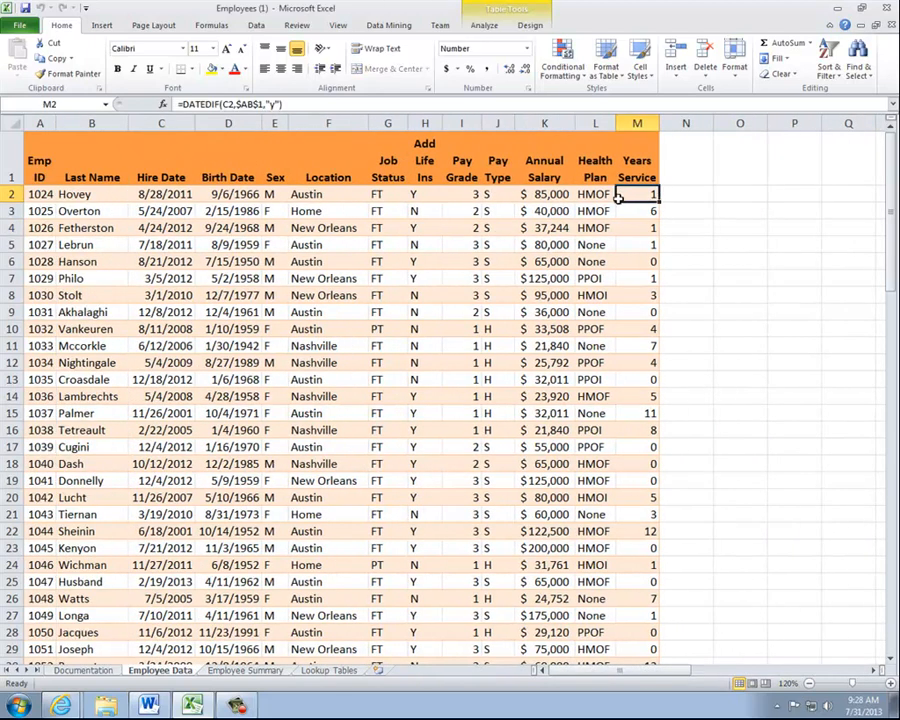
{"action": "left_click", "coordinate": [549, 198]}
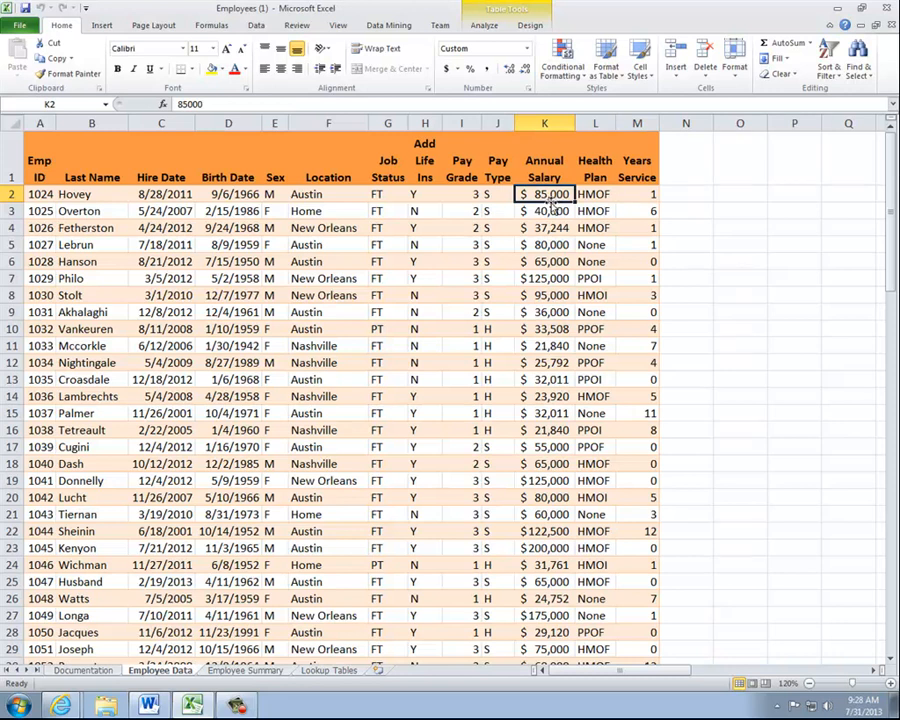
Add a table column headed "Life Ins Premium" in cell N1, next to the Years Service column
{"action": "left_click", "coordinate": [693, 170]}
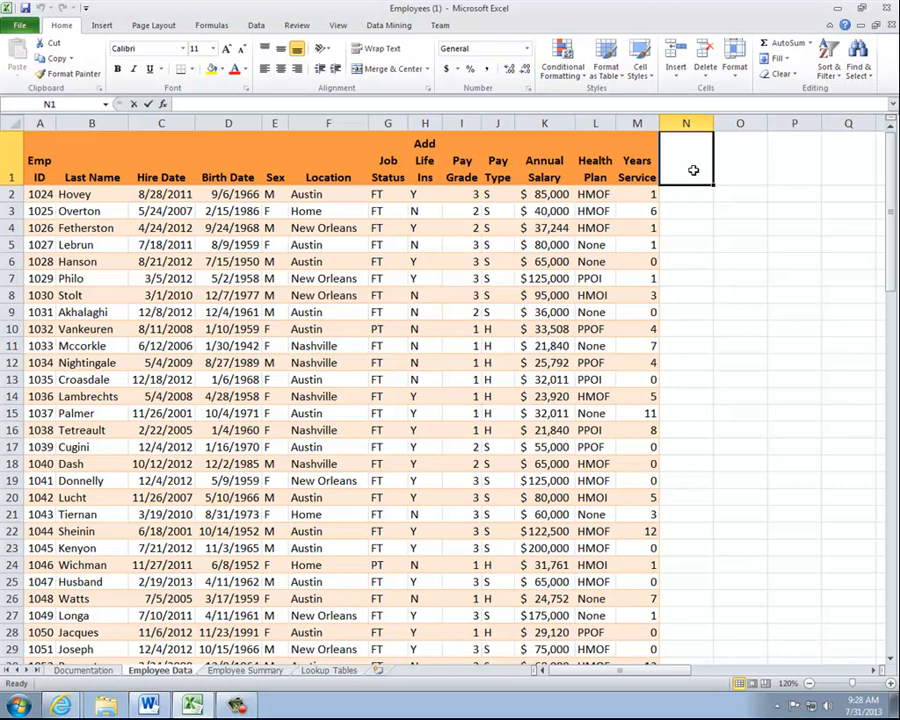
{"action": "type", "text": "Life Ins Premium"}
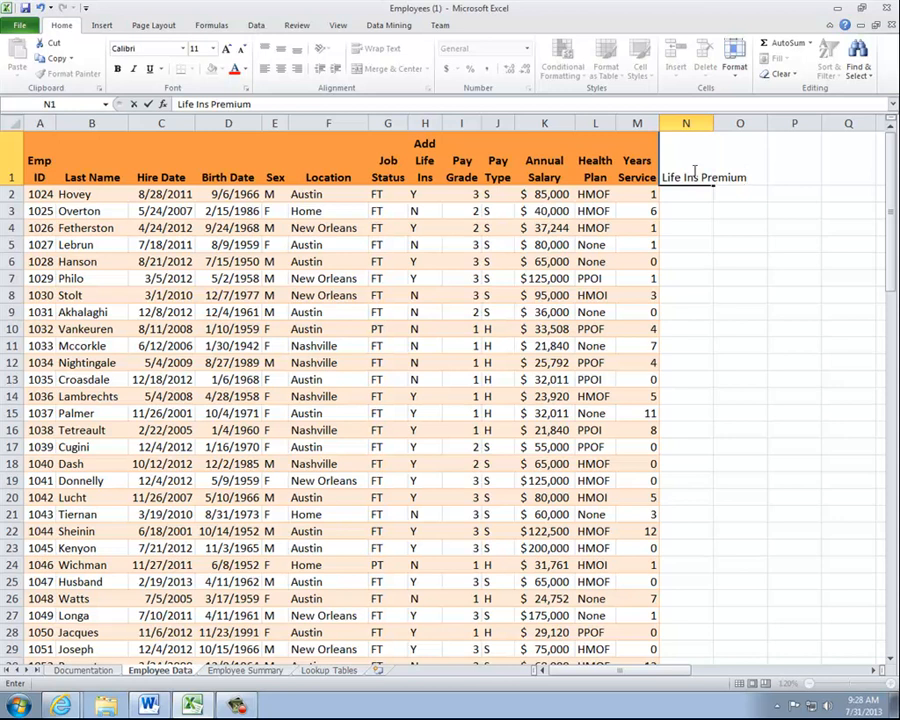
{"action": "key", "text": "Return"}
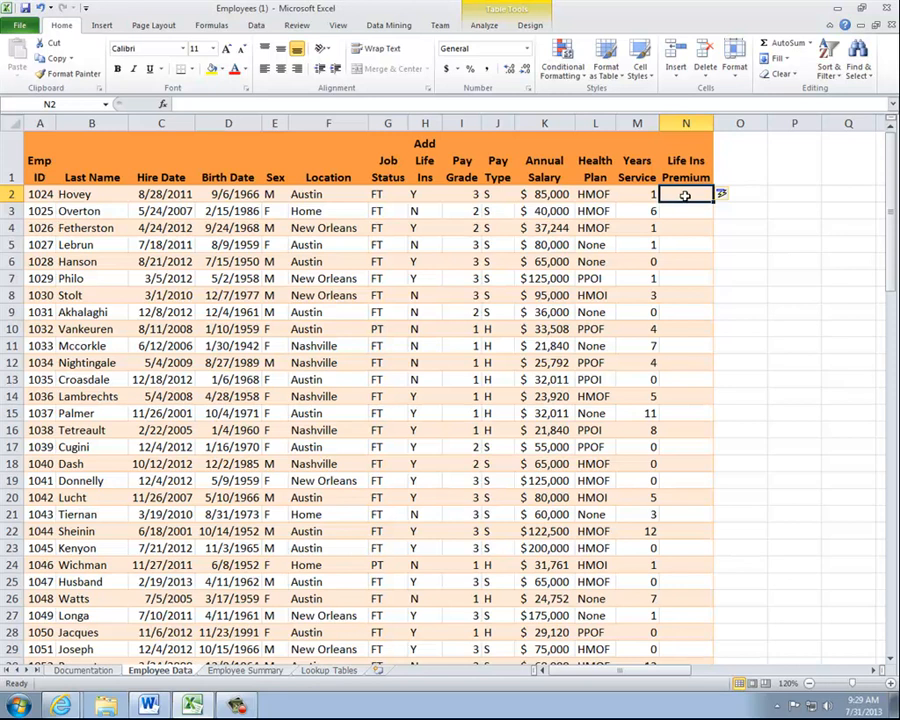
{"action": "left_click", "coordinate": [102, 27]}
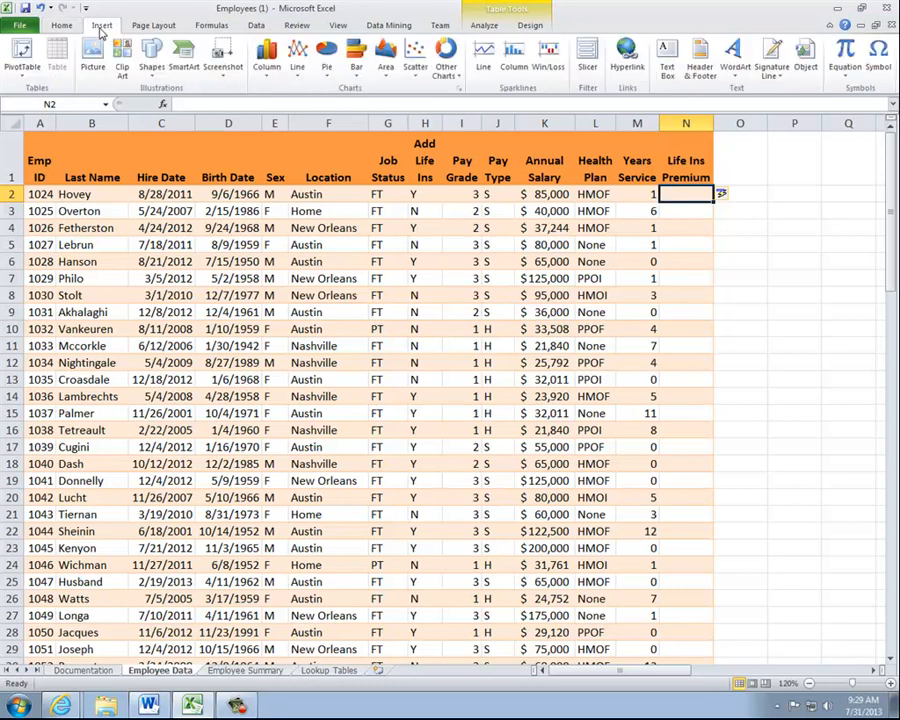
{"action": "left_click", "coordinate": [222, 30]}
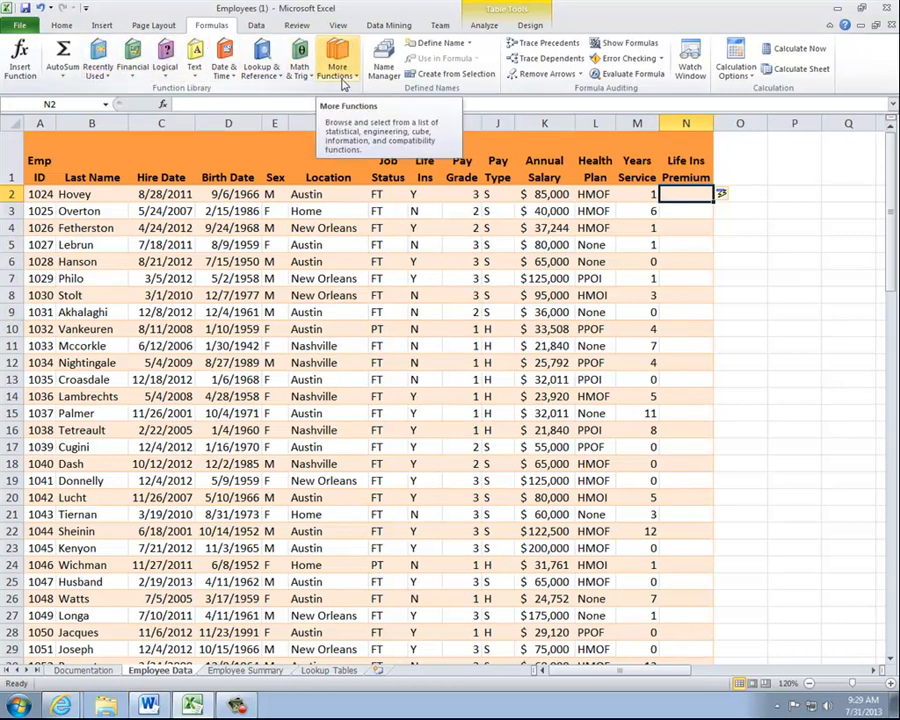
{"action": "left_click", "coordinate": [166, 79]}
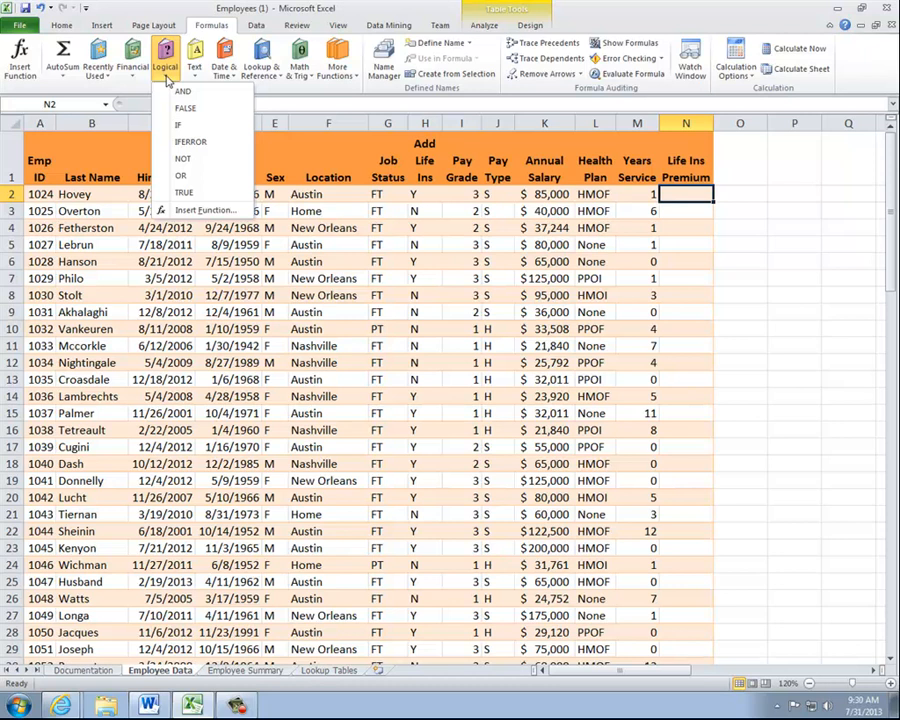
{"action": "left_click", "coordinate": [134, 106]}
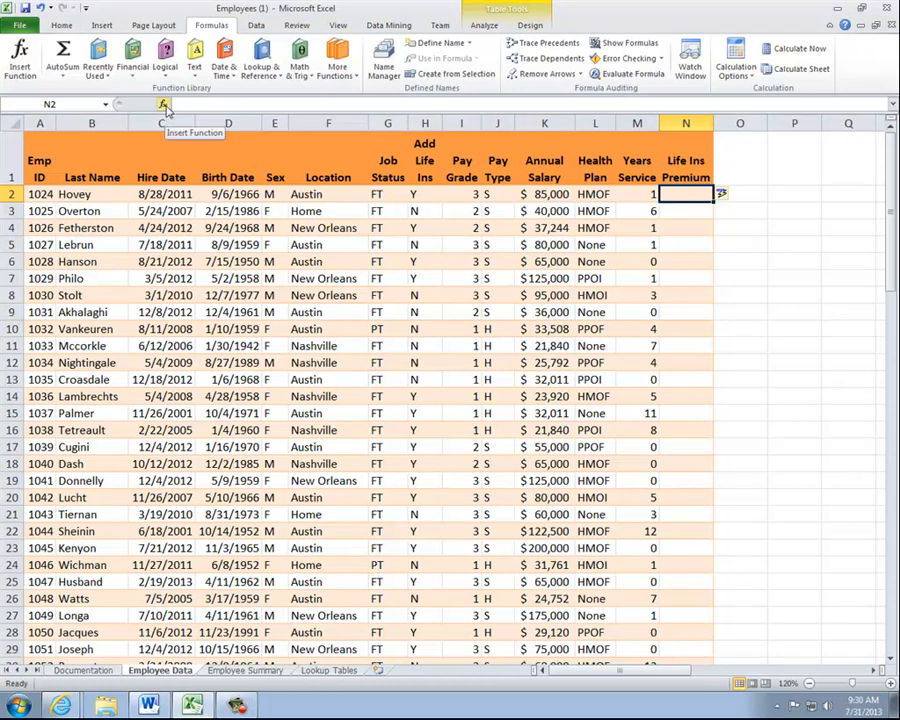
Search the function library for "if" and insert the IF function in cell N2 of the Life Ins Premium column
{"action": "left_click", "coordinate": [21, 58]}
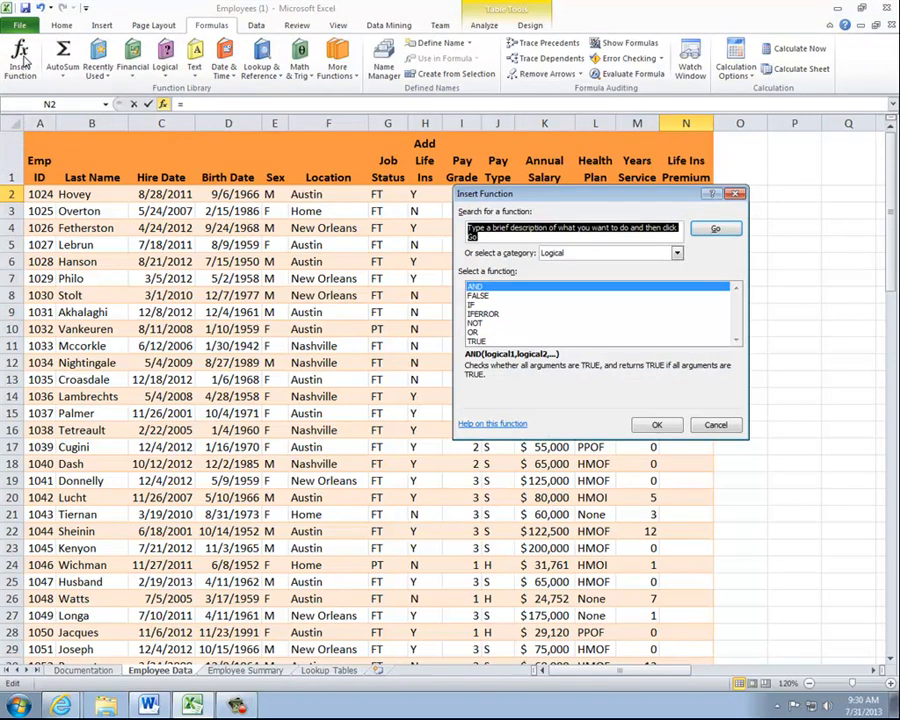
{"action": "left_click_drag", "start_coordinate": [628, 199], "coordinate": [510, 177]}
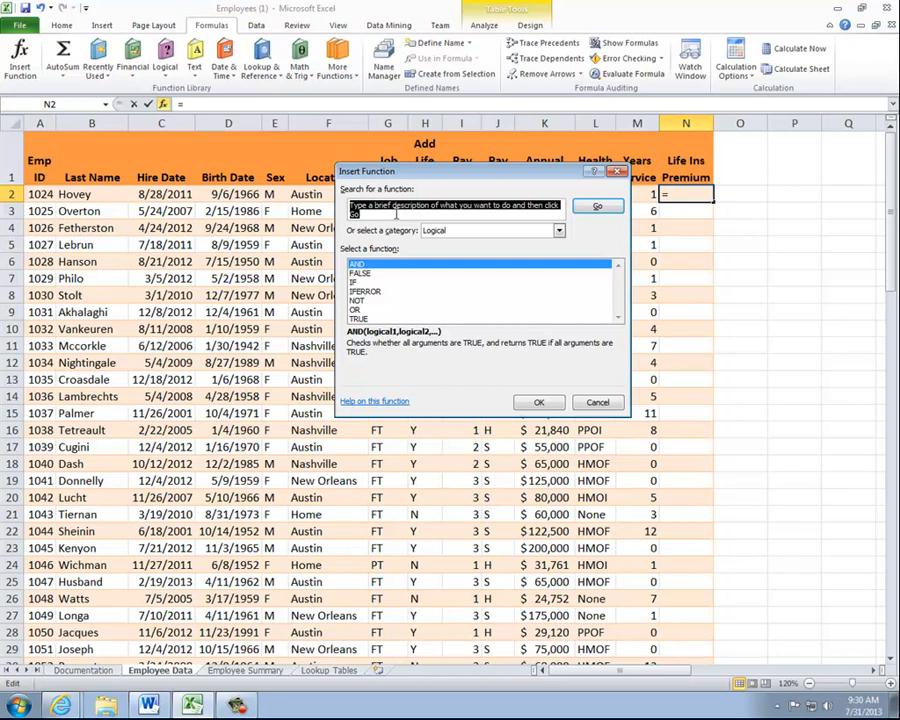
{"action": "type", "text": "if"}
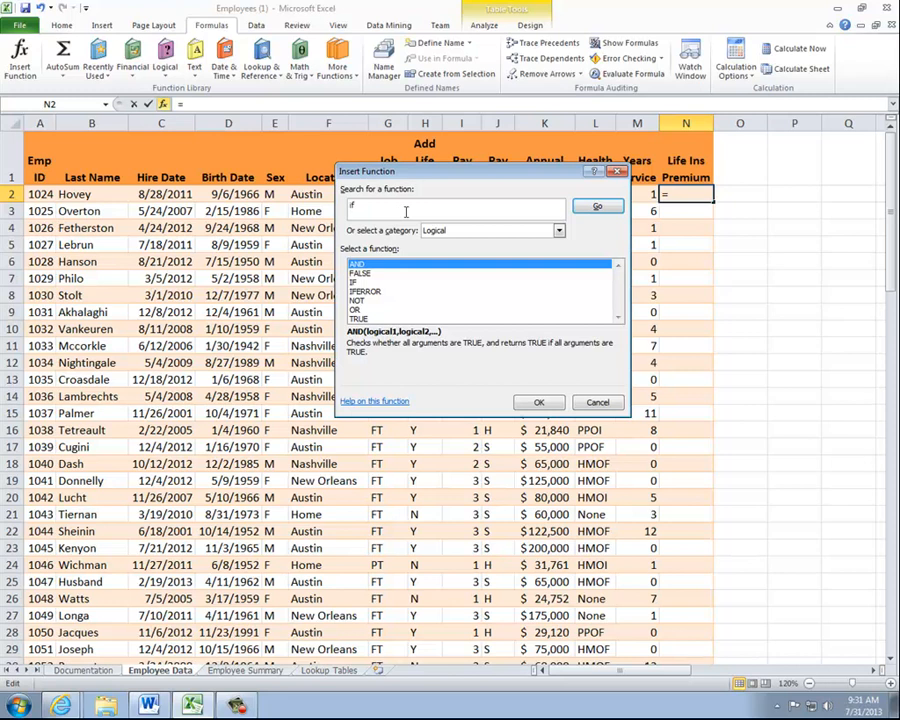
{"action": "left_click", "coordinate": [594, 208]}
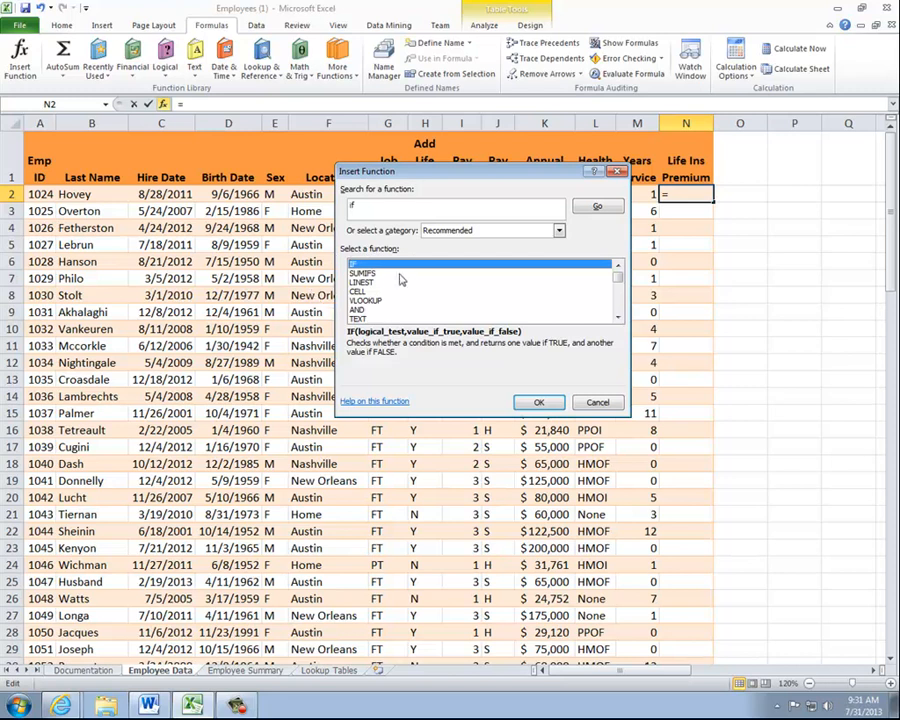
{"action": "left_click", "coordinate": [366, 300]}
{"action": "left_click", "coordinate": [367, 293]}
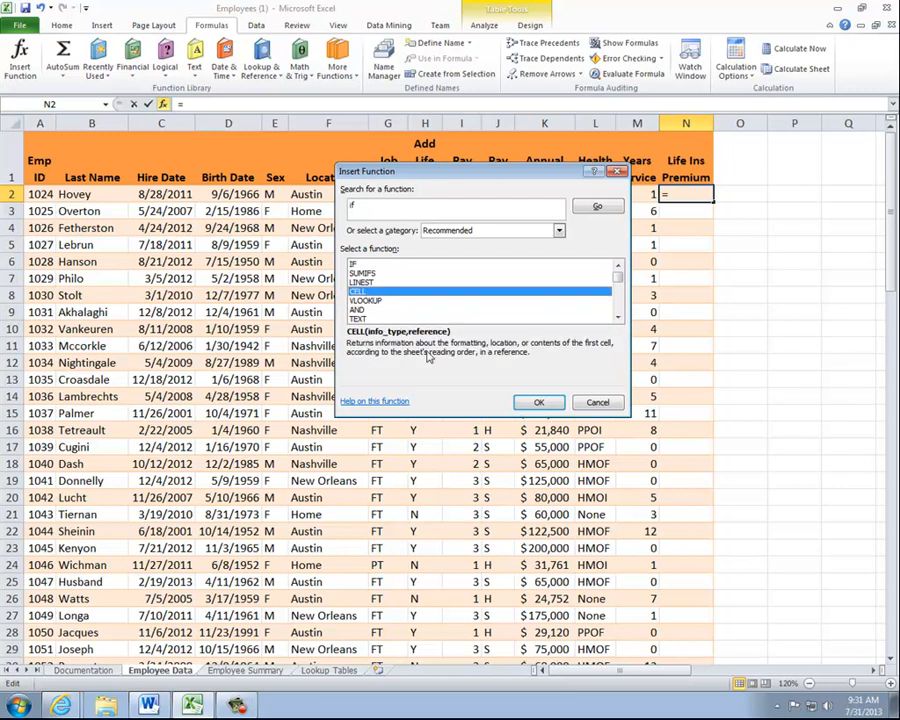
{"action": "left_click", "coordinate": [366, 264]}
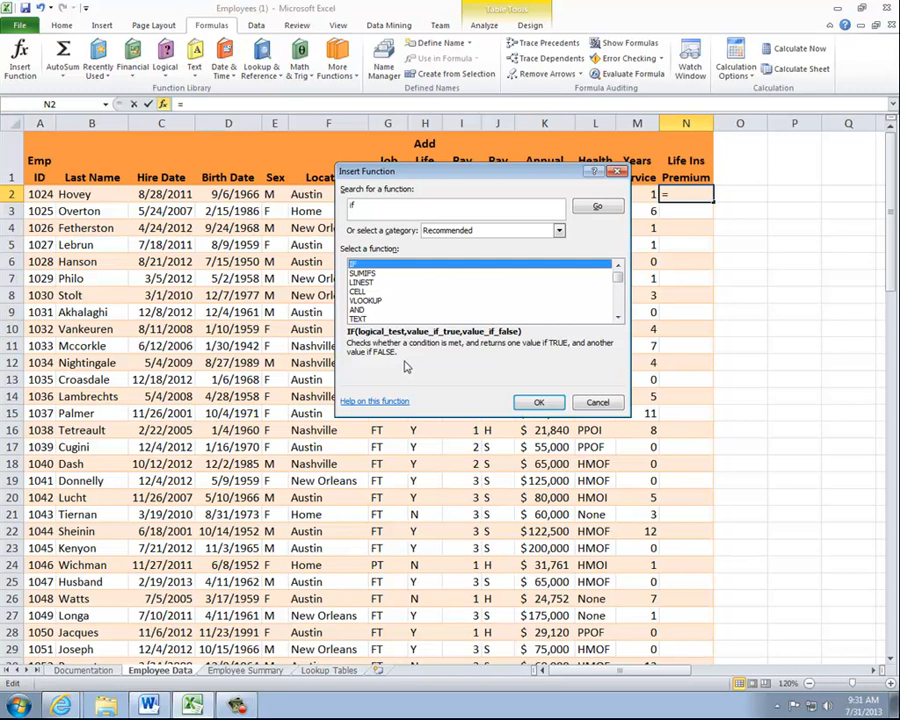
{"action": "left_click", "coordinate": [538, 402]}
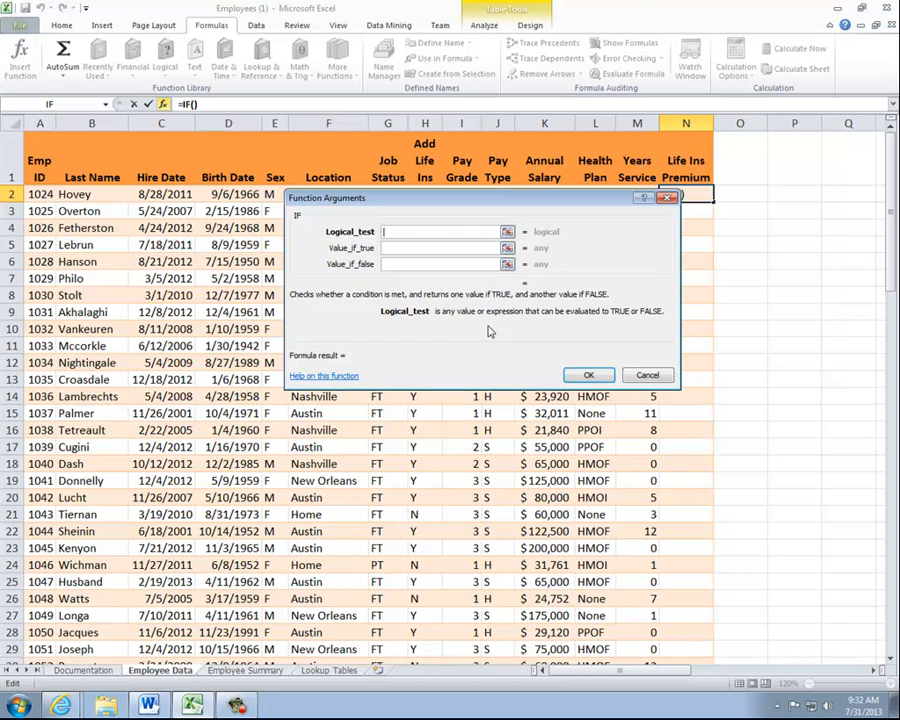
Review the IF function's Value_if_true, Value_if_false and Logical_test arguments, with the arguments dialog moved clear of the first employee's row
{"action": "left_click", "coordinate": [445, 248]}
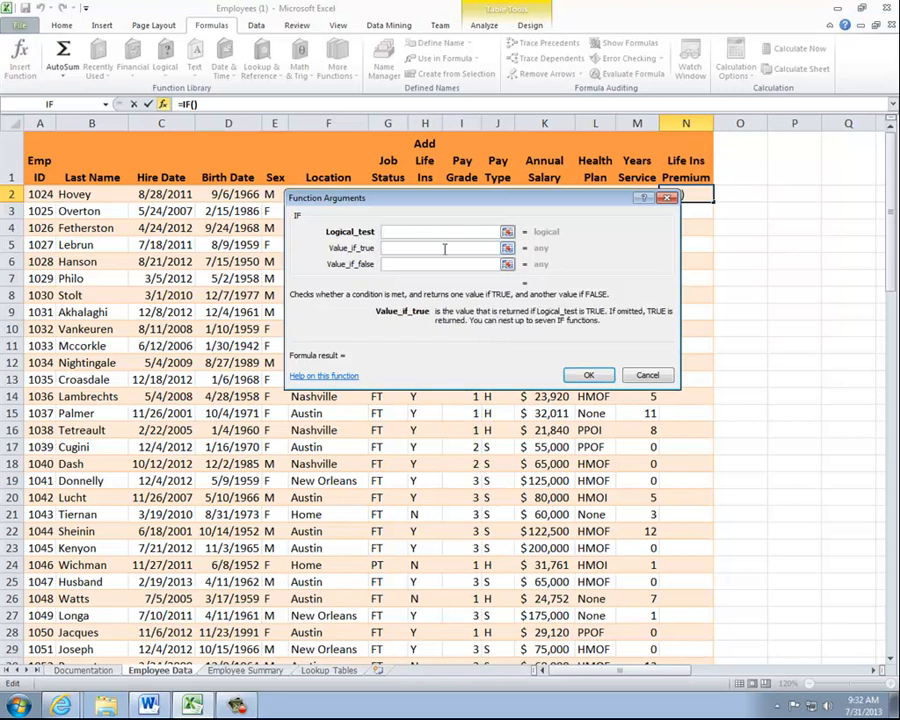
{"action": "left_click", "coordinate": [438, 264]}
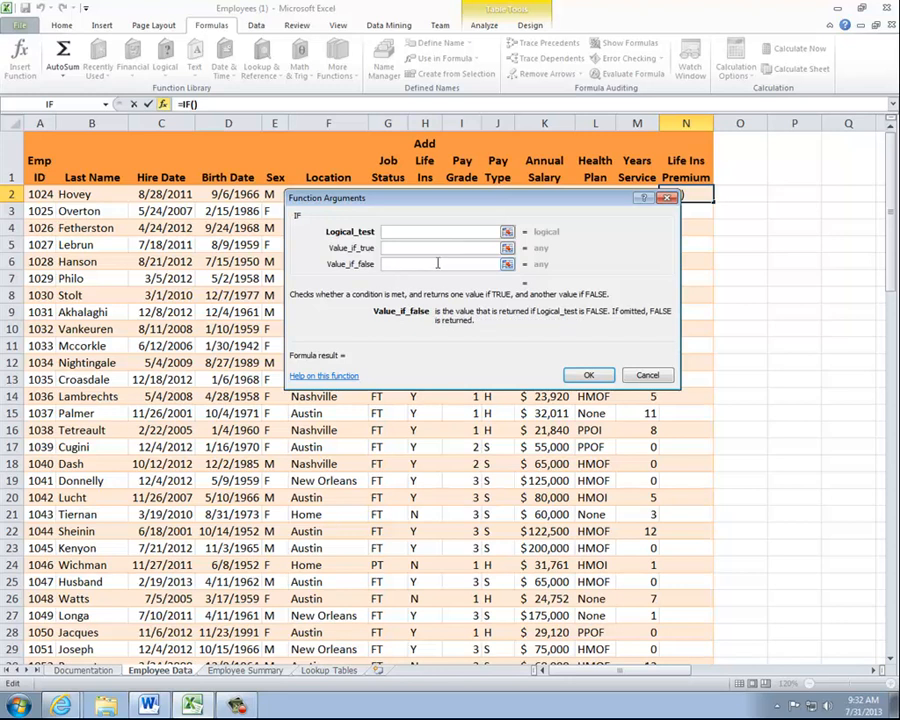
{"action": "left_click_drag", "start_coordinate": [437, 229], "coordinate": [431, 261]}
{"action": "left_click", "coordinate": [419, 291]}
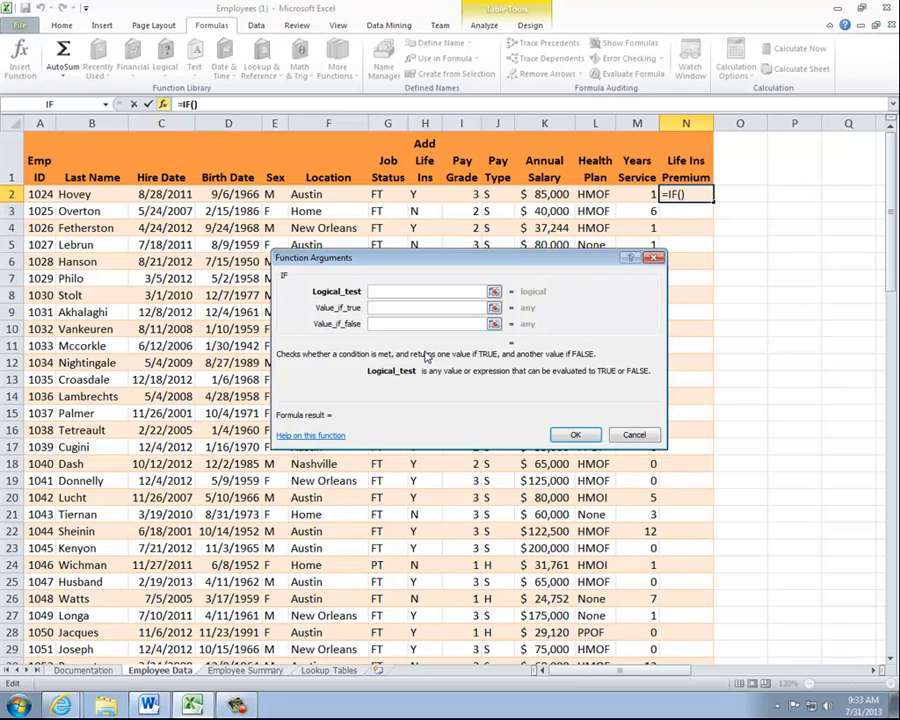
Complete the IF function in N2 with logical test H2="Y", value if true K2*0.001 and value if false 0
{"action": "type", "text": "H2="}
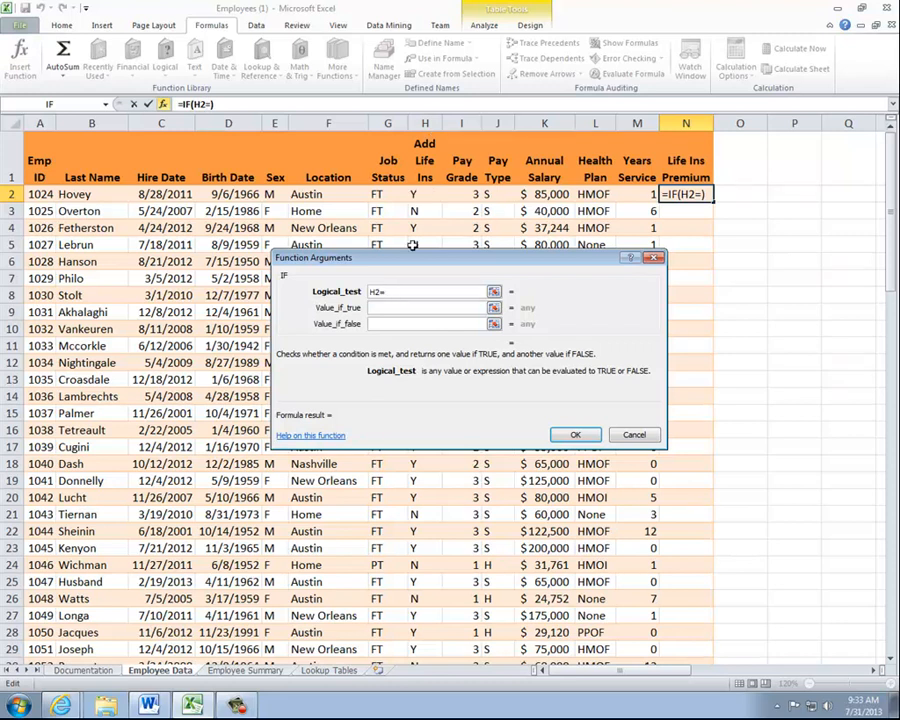
{"action": "type", "text": "\"Y\""}
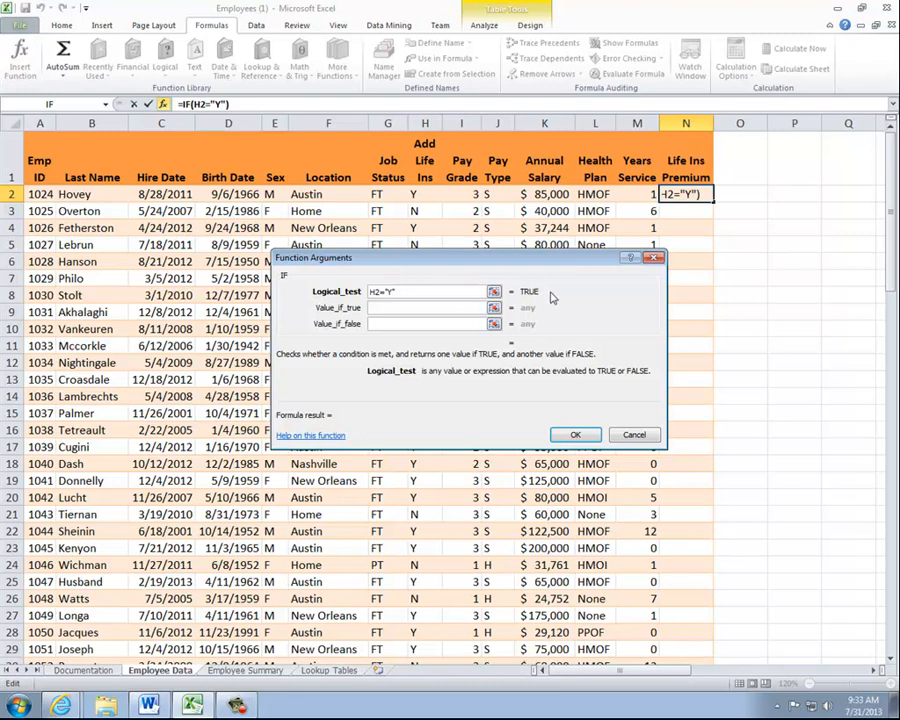
{"action": "key", "text": "Tab"}
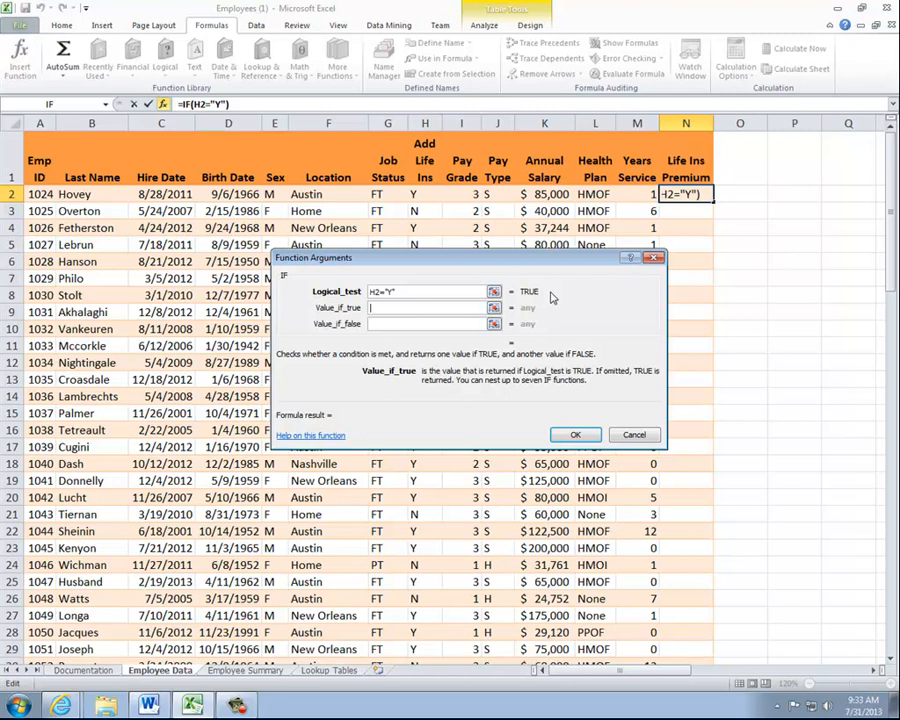
{"action": "type", "text": "K2"}
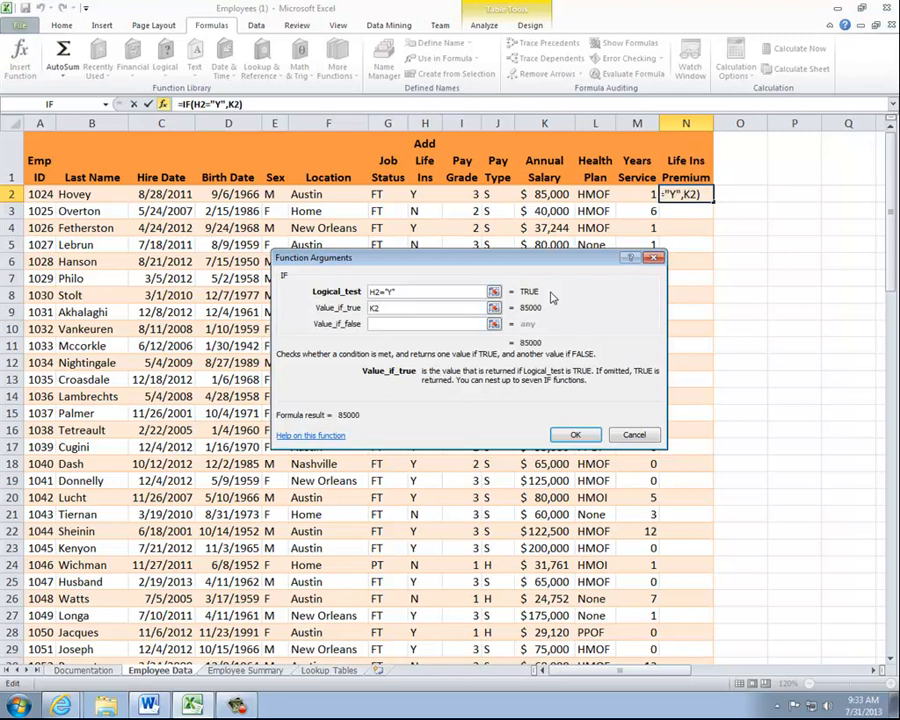
{"action": "type", "text": "*"}
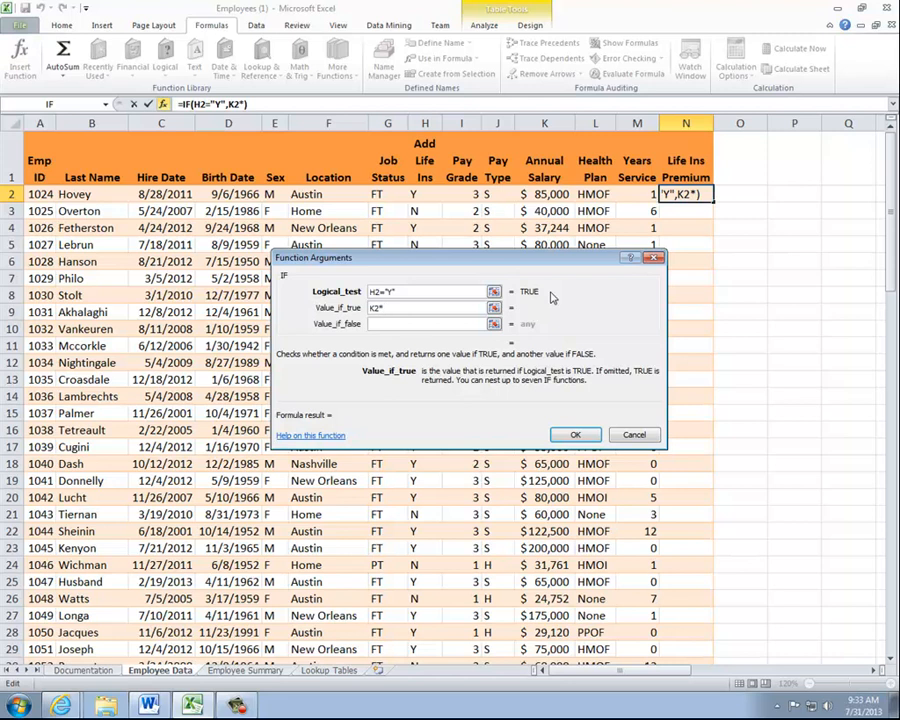
{"action": "type", "text": "0.001"}
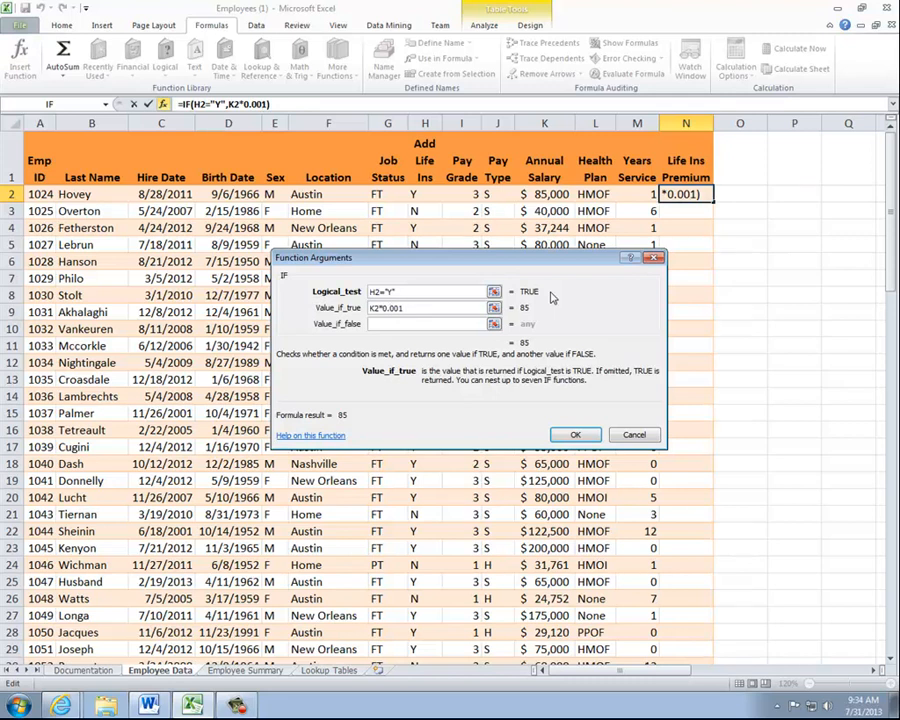
{"action": "key", "text": "Tab"}
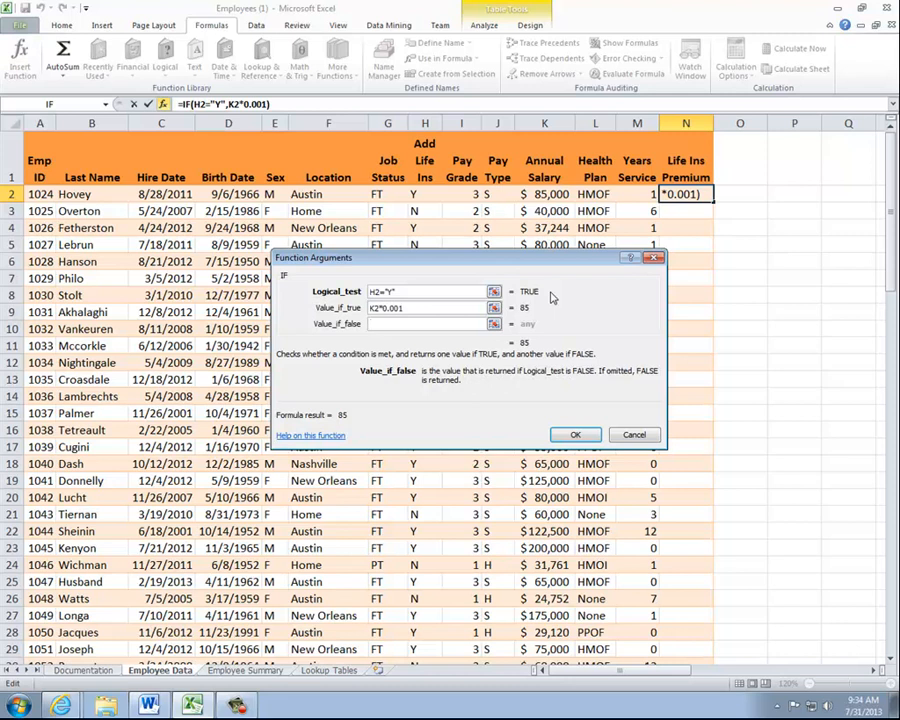
{"action": "type", "text": "0"}
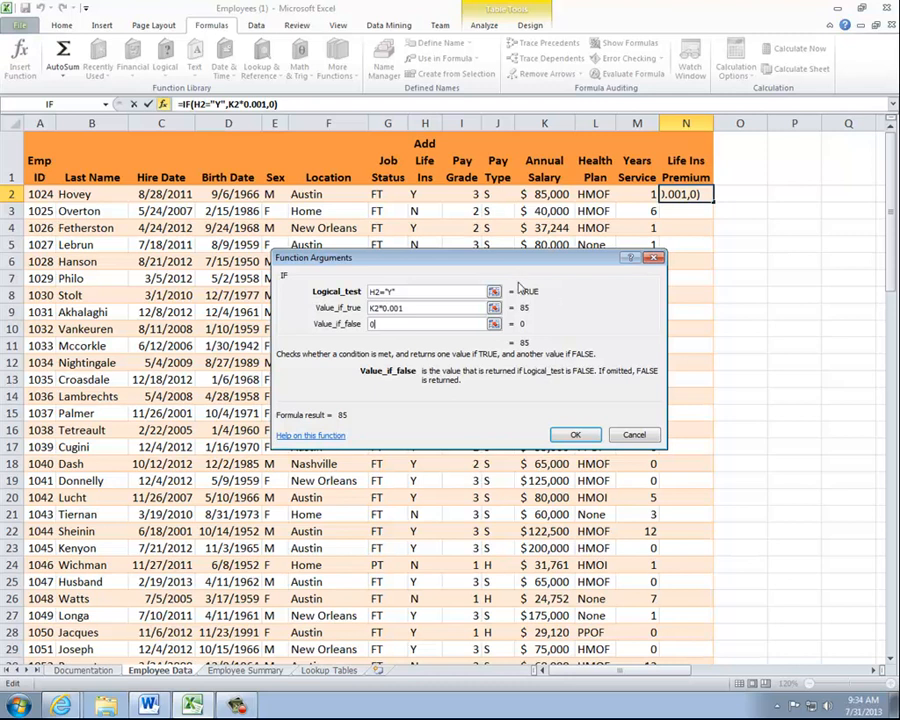
{"action": "left_click", "coordinate": [576, 437]}
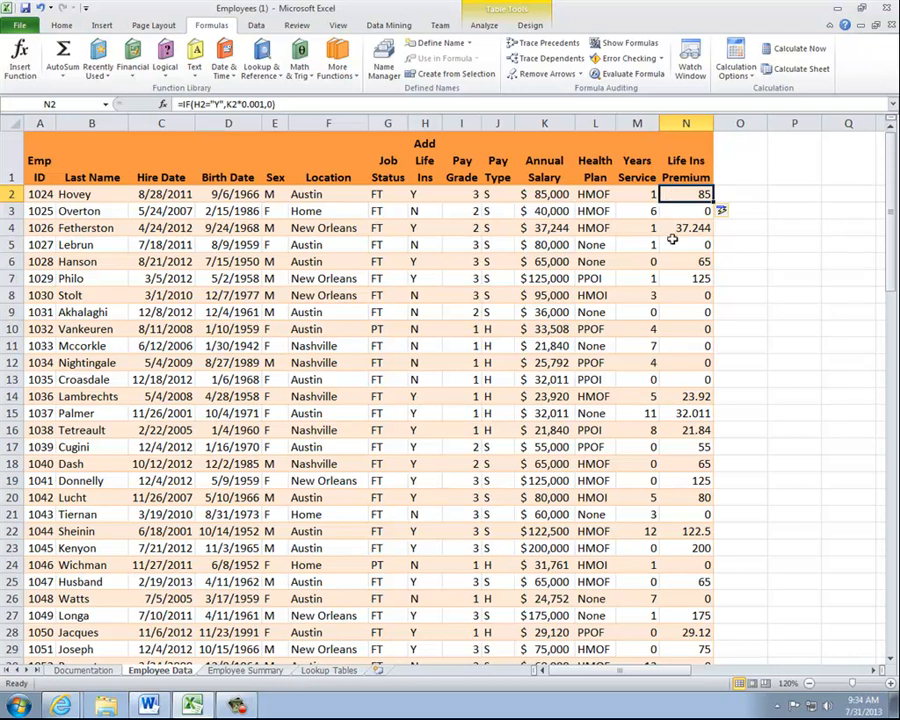
Check the calculated premiums down the table and apply the Accounting number format to the whole Life Ins Premium column
{"action": "scroll", "coordinate": [684, 645], "scroll_direction": "down", "scroll_amount": 15}
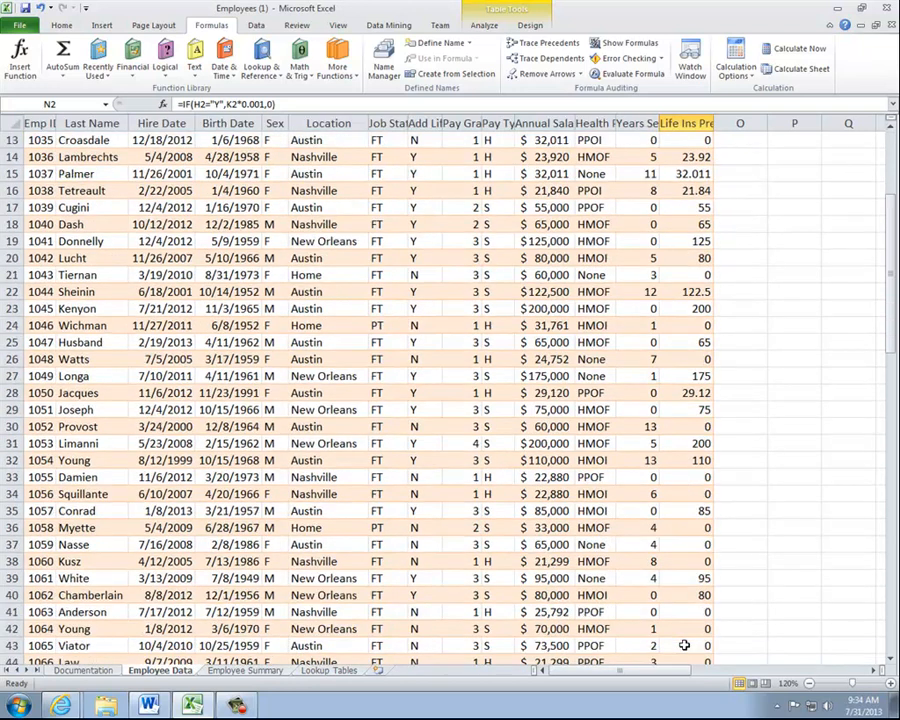
{"action": "scroll", "coordinate": [684, 645], "scroll_direction": "down", "scroll_amount": 9}
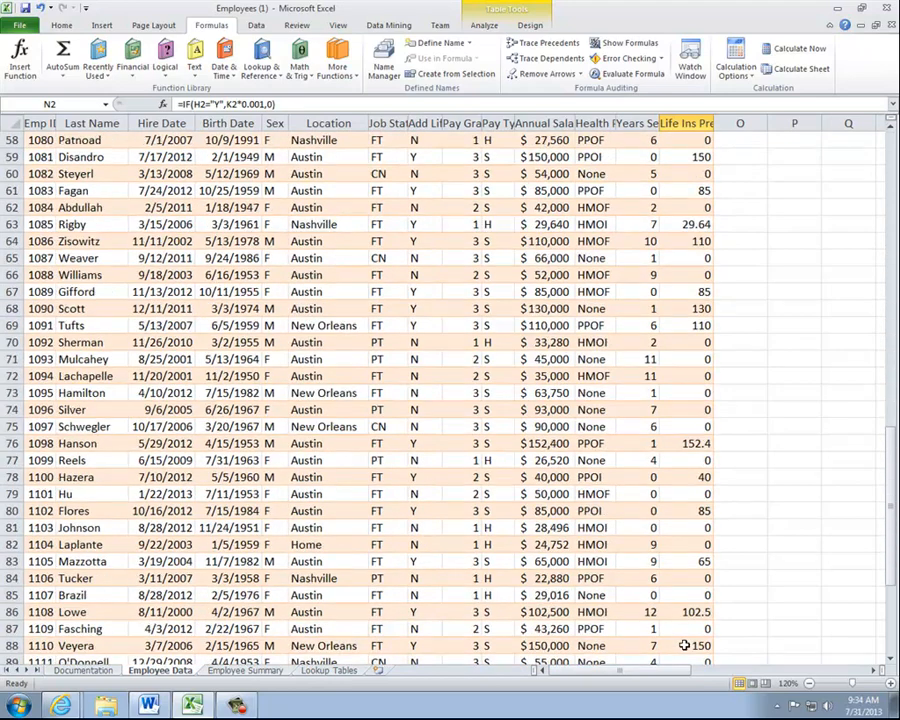
{"action": "scroll", "coordinate": [684, 645], "scroll_direction": "up", "scroll_amount": 20}
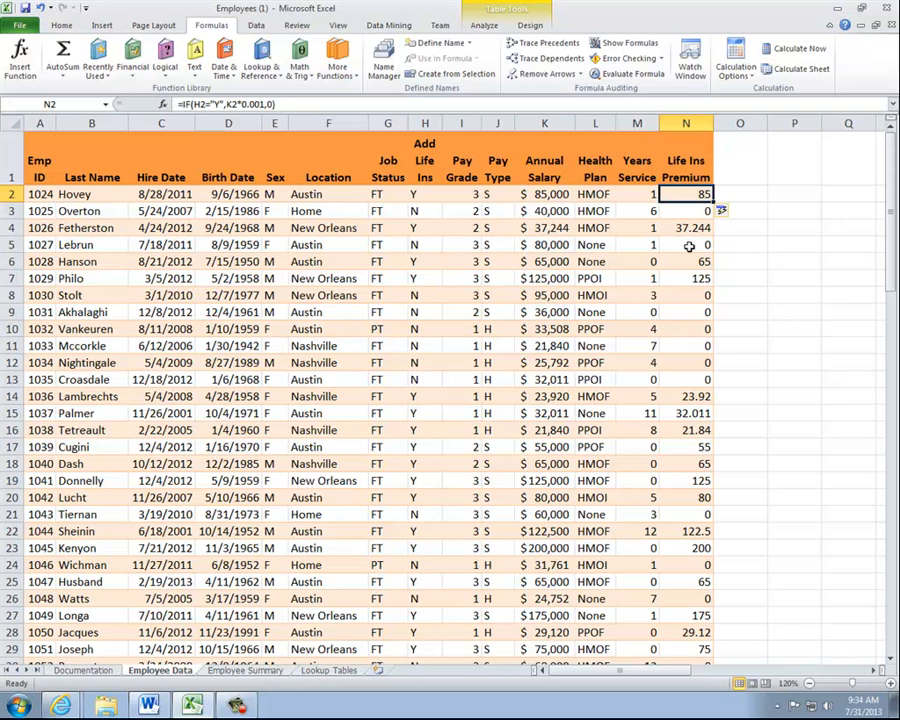
{"action": "left_click", "coordinate": [687, 122]}
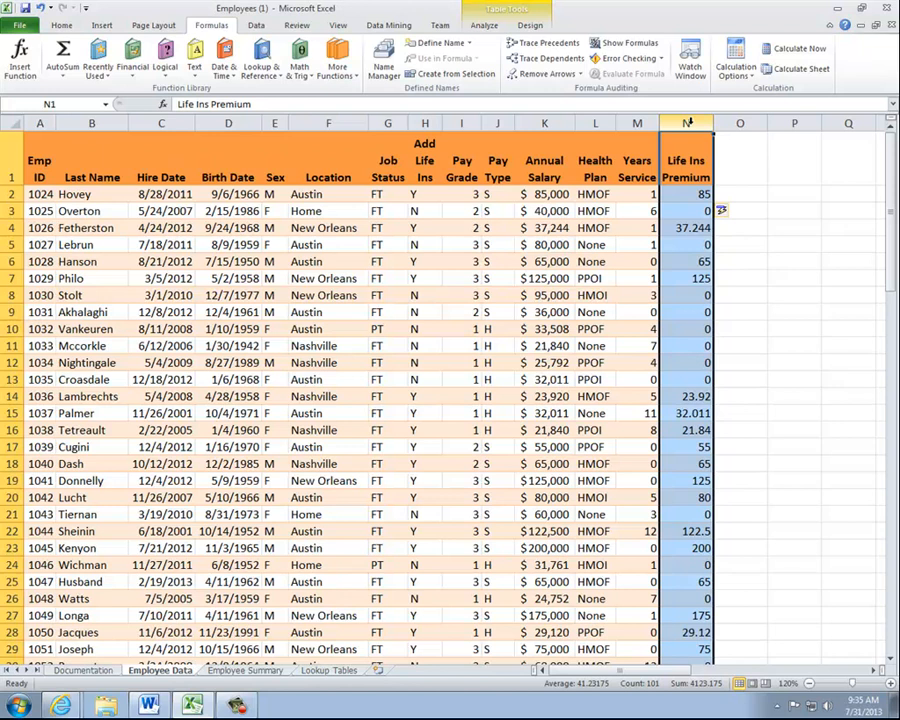
{"action": "left_click", "coordinate": [62, 26]}
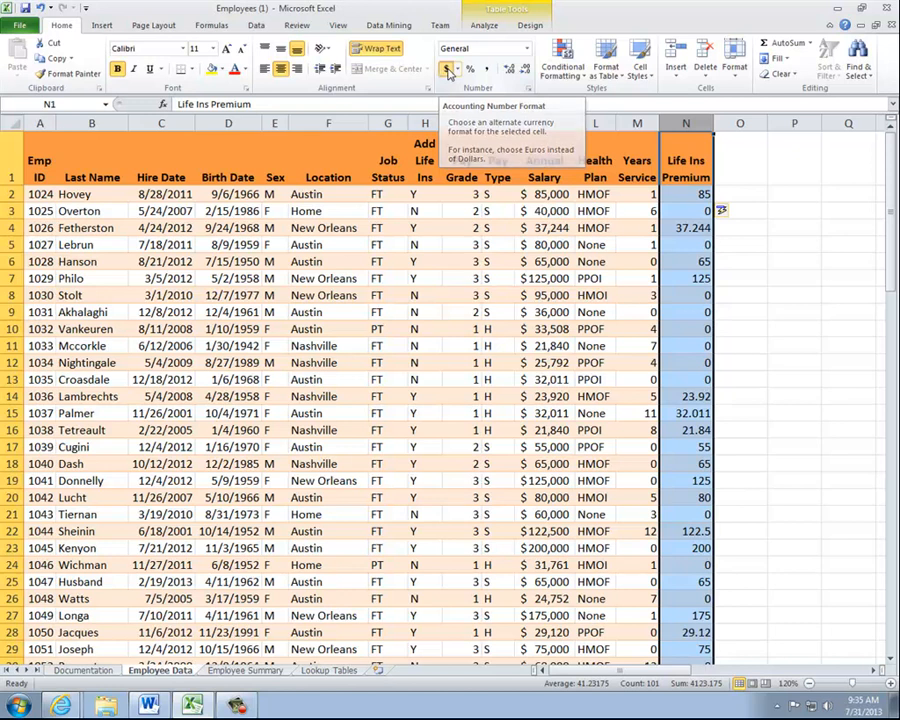
{"action": "left_click", "coordinate": [448, 70]}
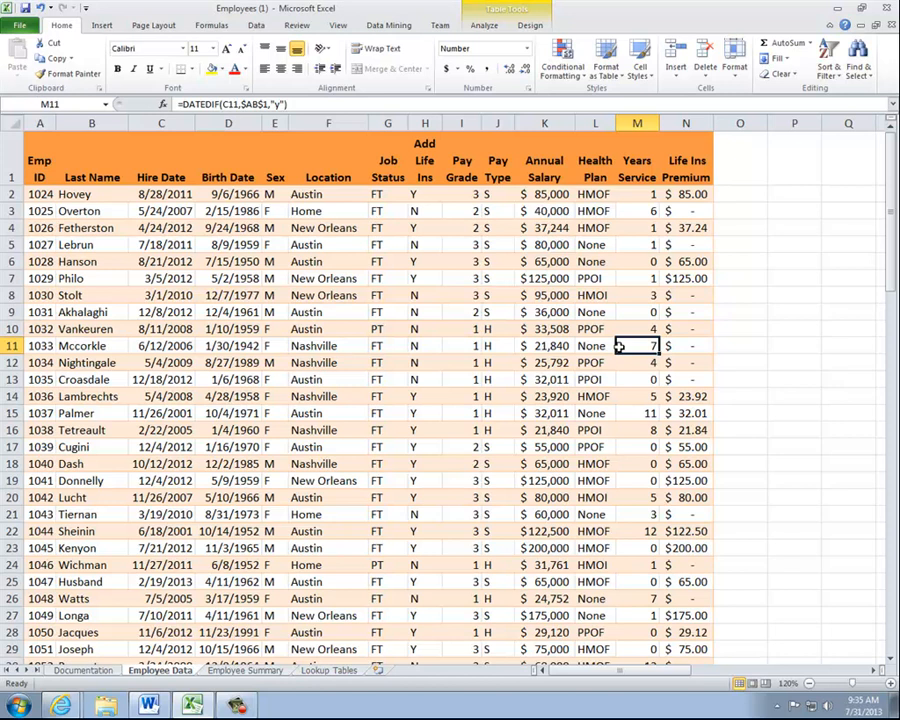
Add a table column headed "401(k)" in cell O1, next to the Life Ins Premium column
{"action": "left_click", "coordinate": [742, 159]}
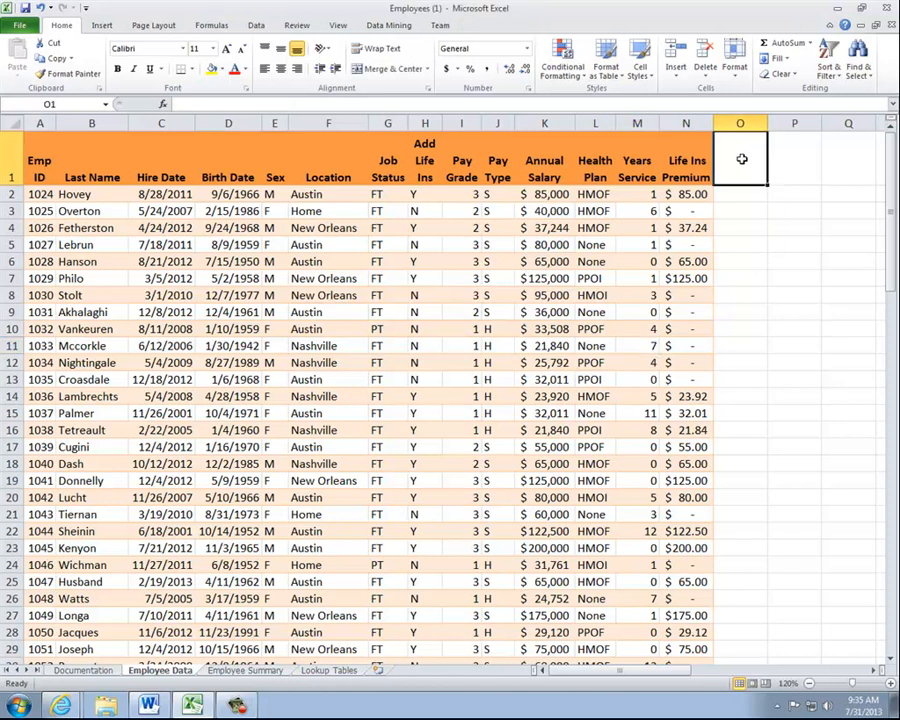
{"action": "type", "text": "4"}
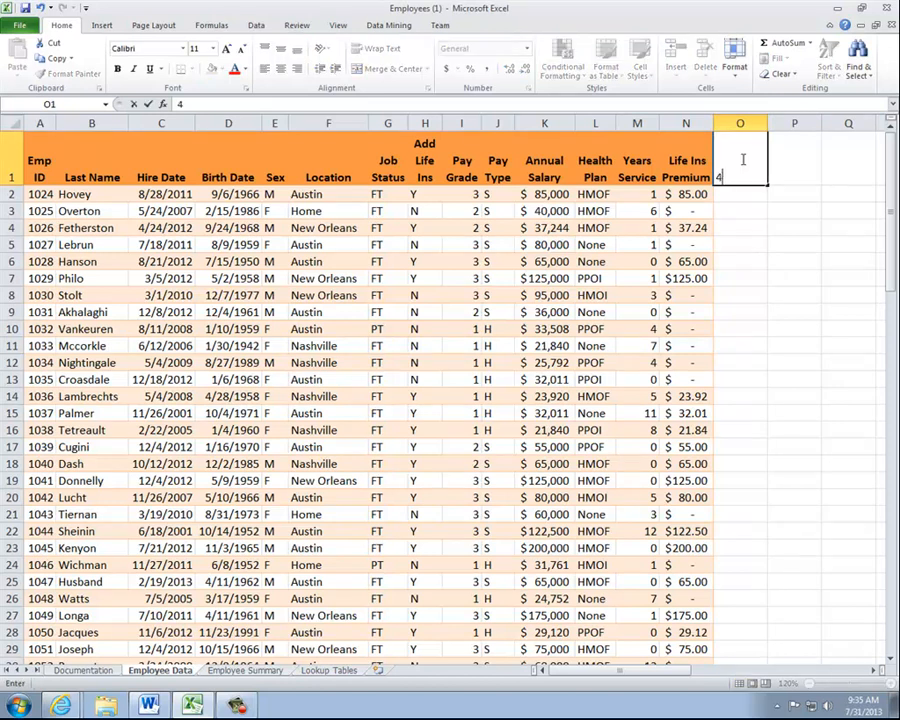
{"action": "type", "text": "01(k)"}
{"action": "key", "text": "Return"}
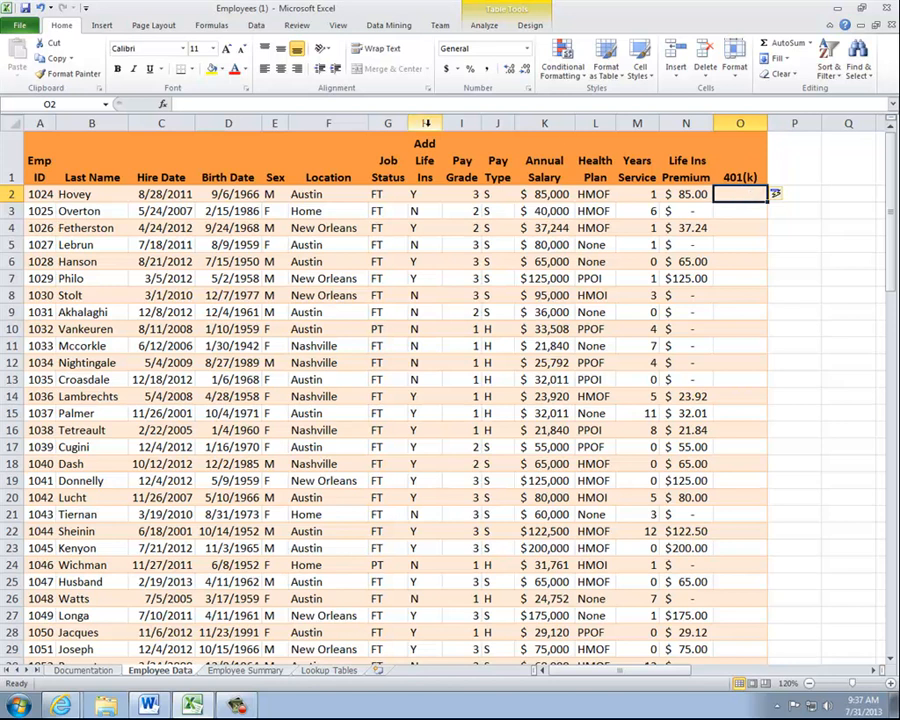
Insert the IF function in cell O2 of the 401(k) column from the most recently used functions
{"action": "left_click", "coordinate": [163, 105]}
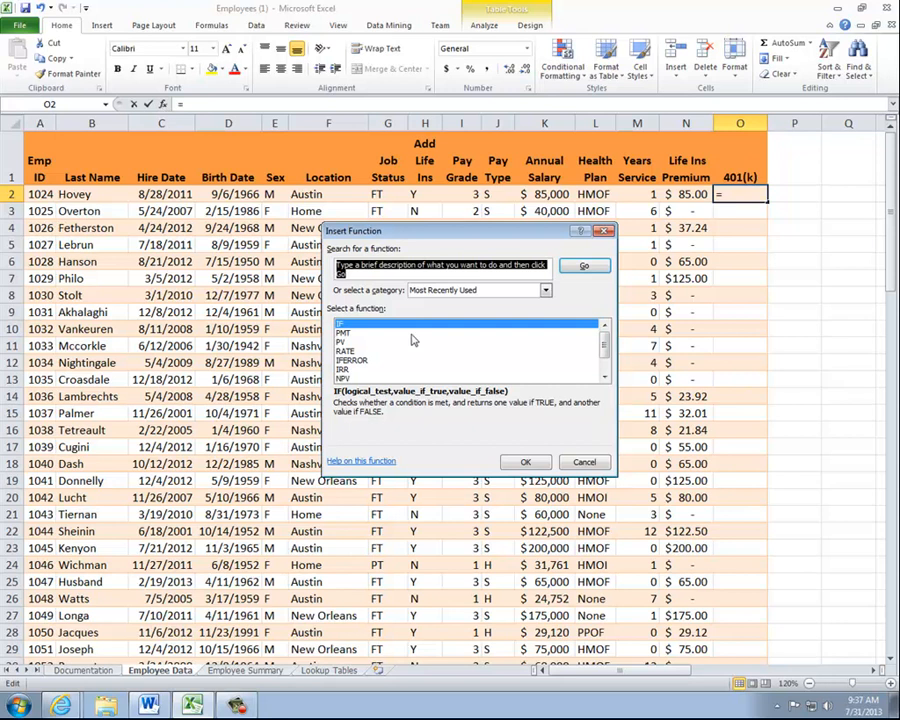
{"action": "left_click", "coordinate": [339, 327]}
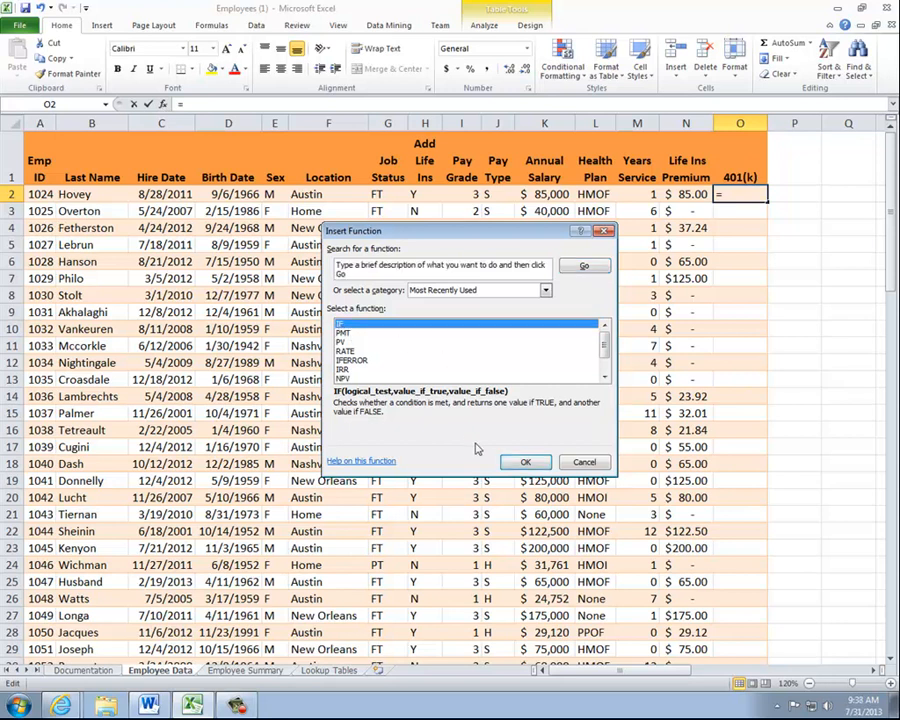
{"action": "left_click", "coordinate": [525, 463]}
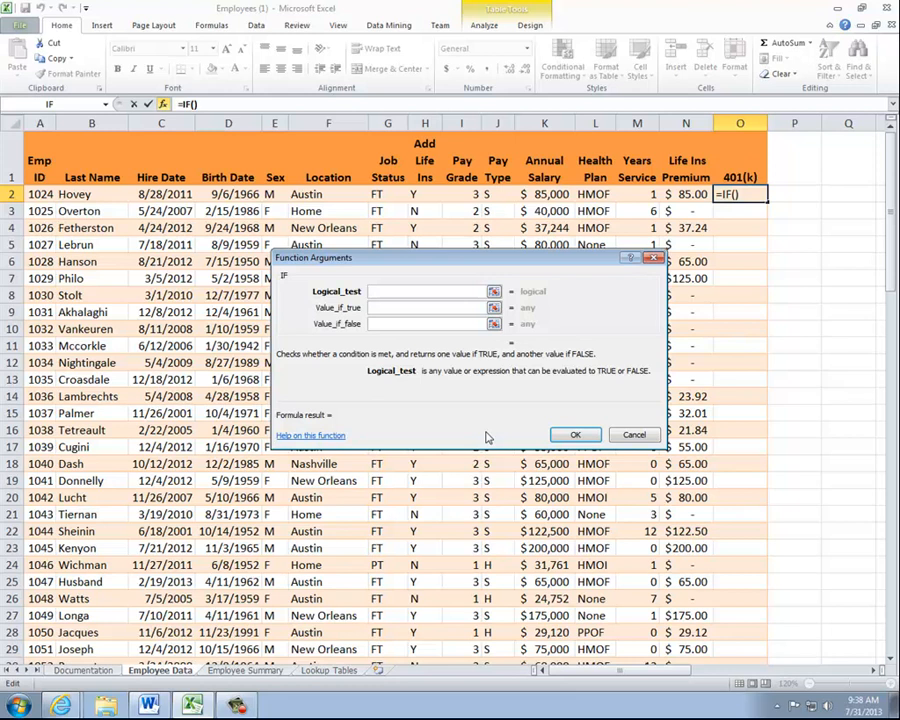
Set the IF function's logical test to AND(G2="FT",M2>=1)
{"action": "type", "text": "AND("}
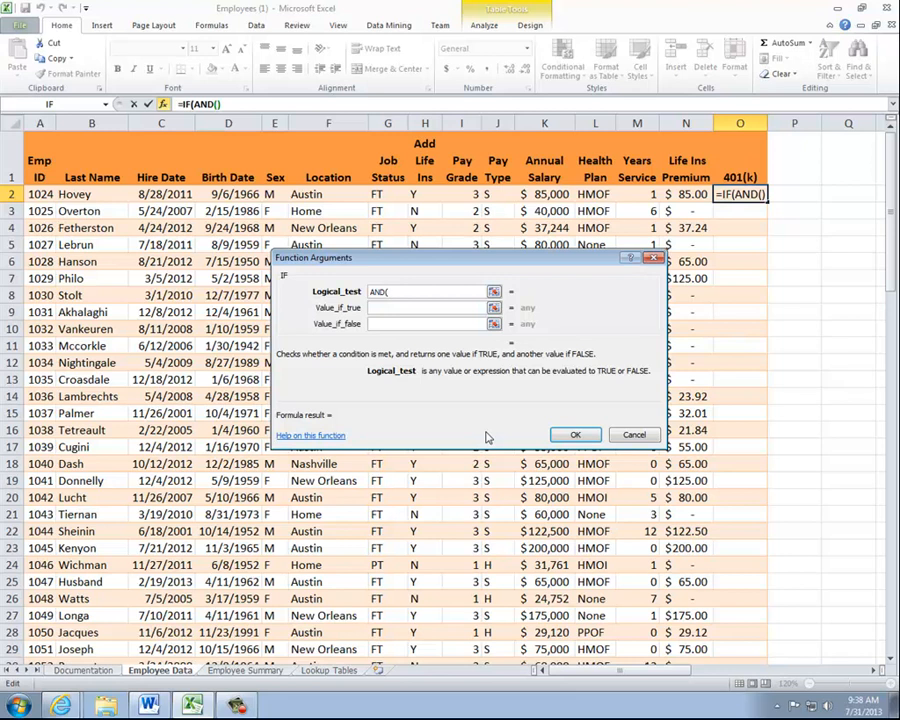
{"action": "type", "text": "G2"}
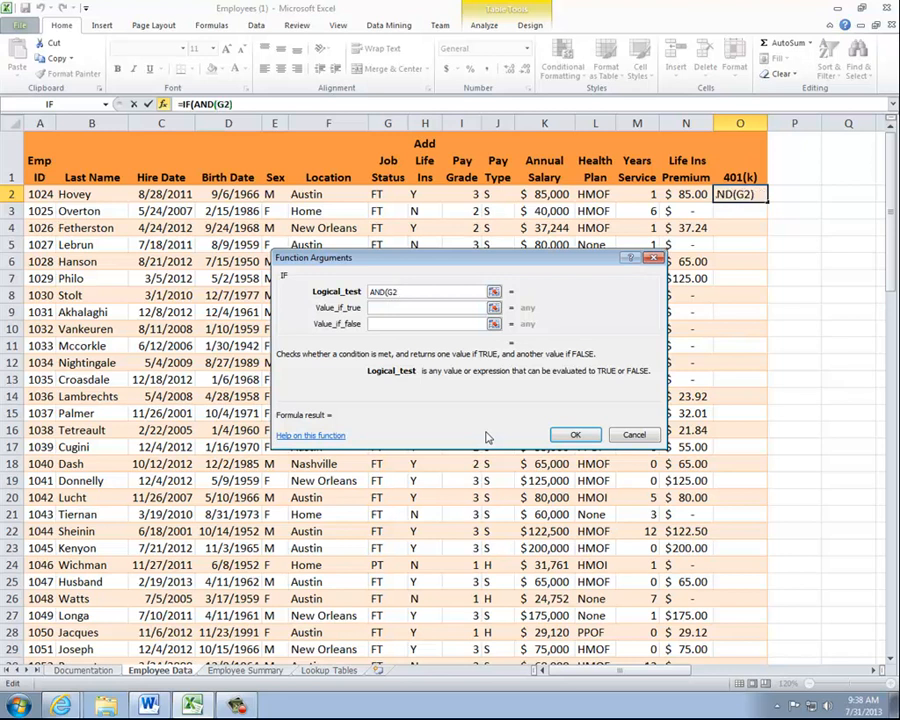
{"action": "type", "text": "=\"FT\""}
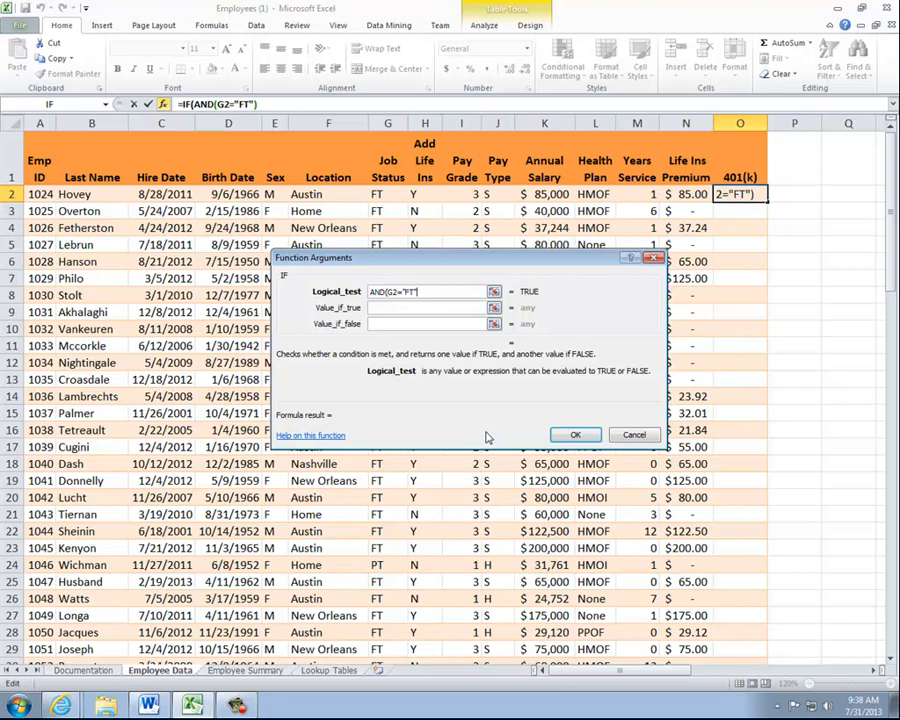
{"action": "type", "text": ","}
{"action": "type", "text": "M2"}
{"action": "type", "text": ">"}
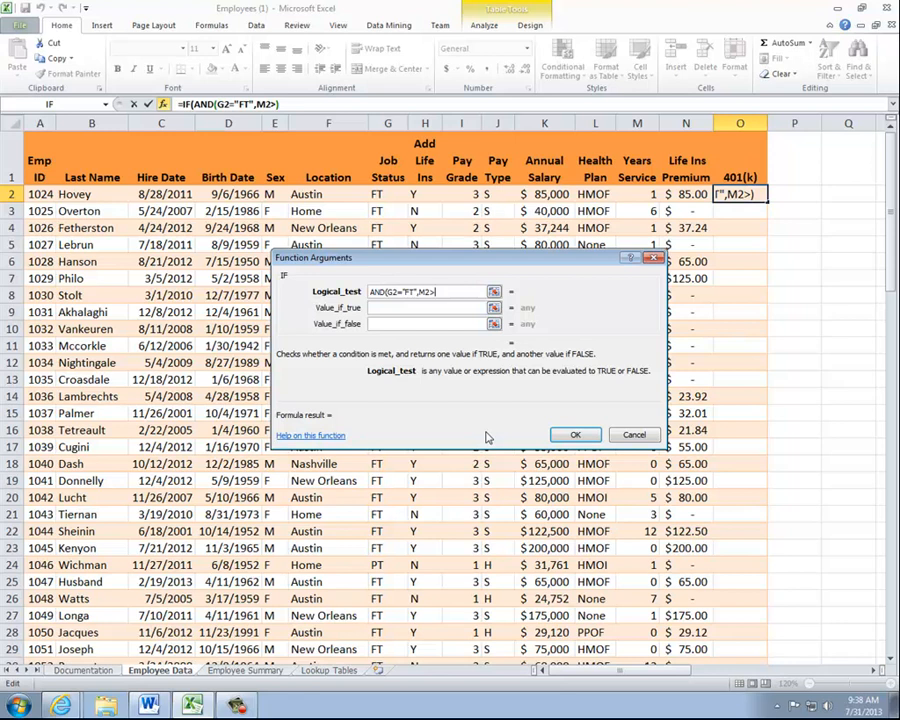
{"action": "type", "text": "=1)"}
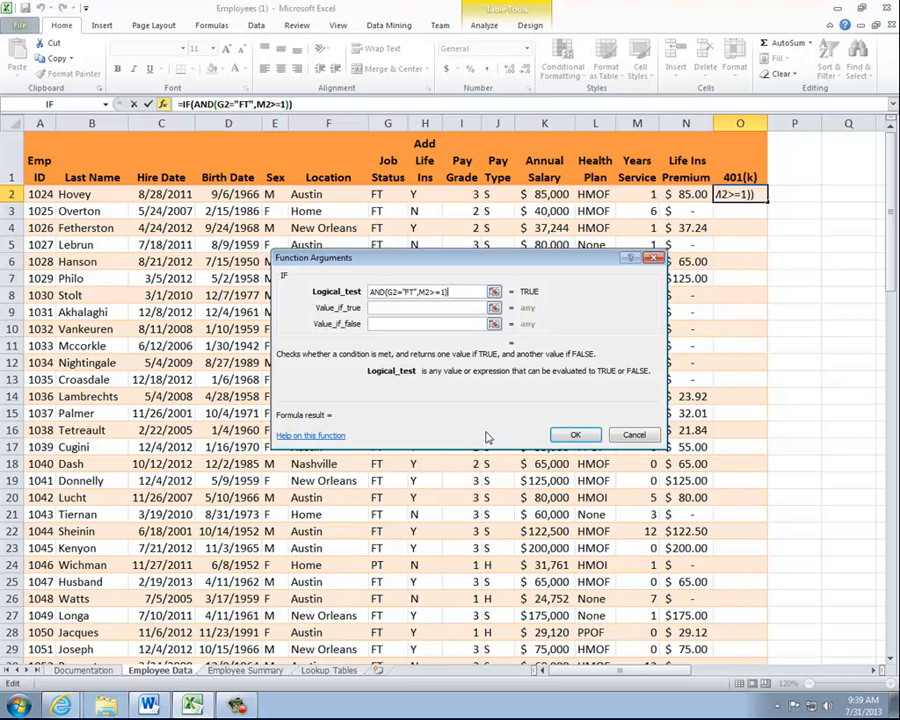
Set the 401(k) formula's value if true to K2*0.03 and value if false to 0, and enter the formula
{"action": "key", "text": "Tab"}
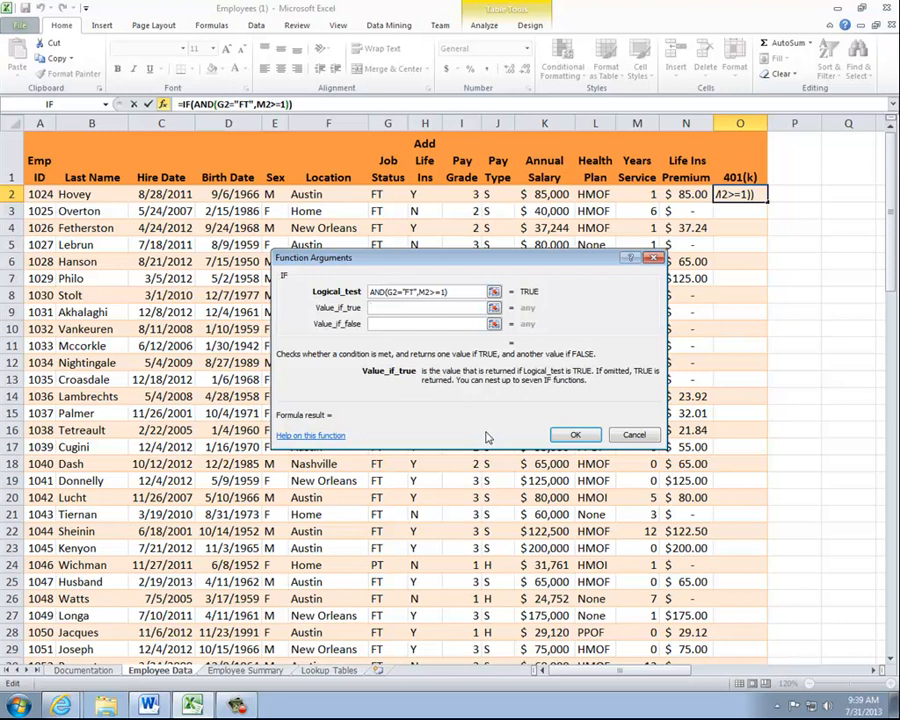
{"action": "type", "text": "K2*"}
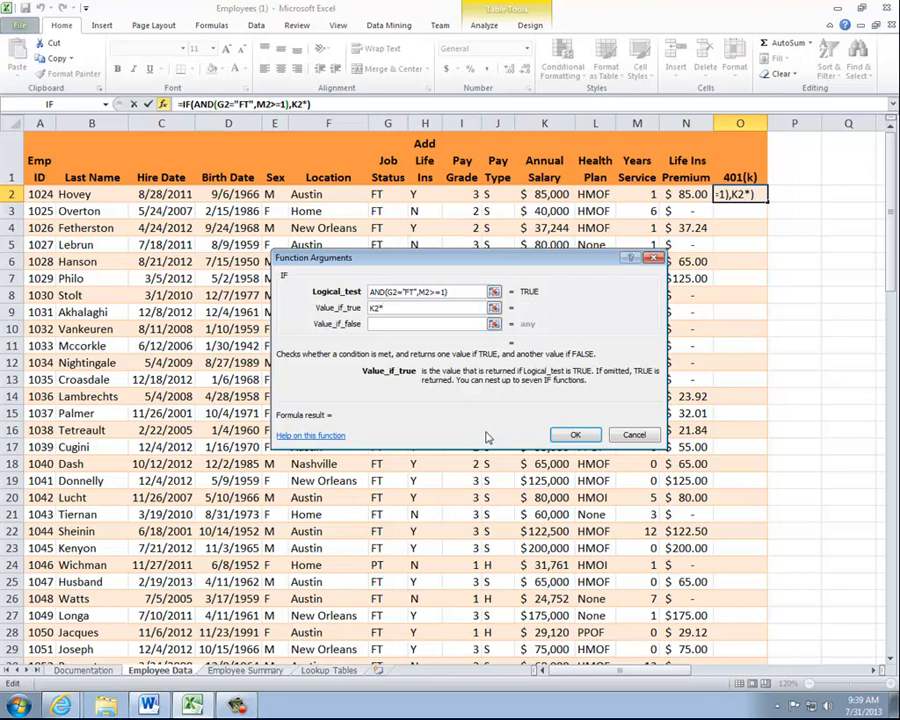
{"action": "type", "text": "0.03"}
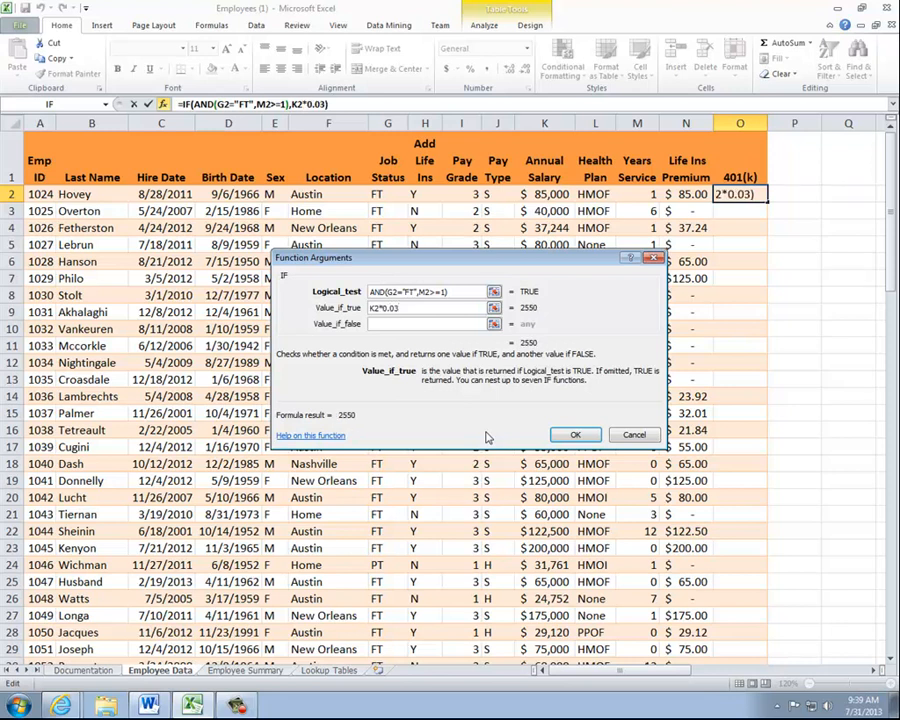
{"action": "key", "text": "Tab"}
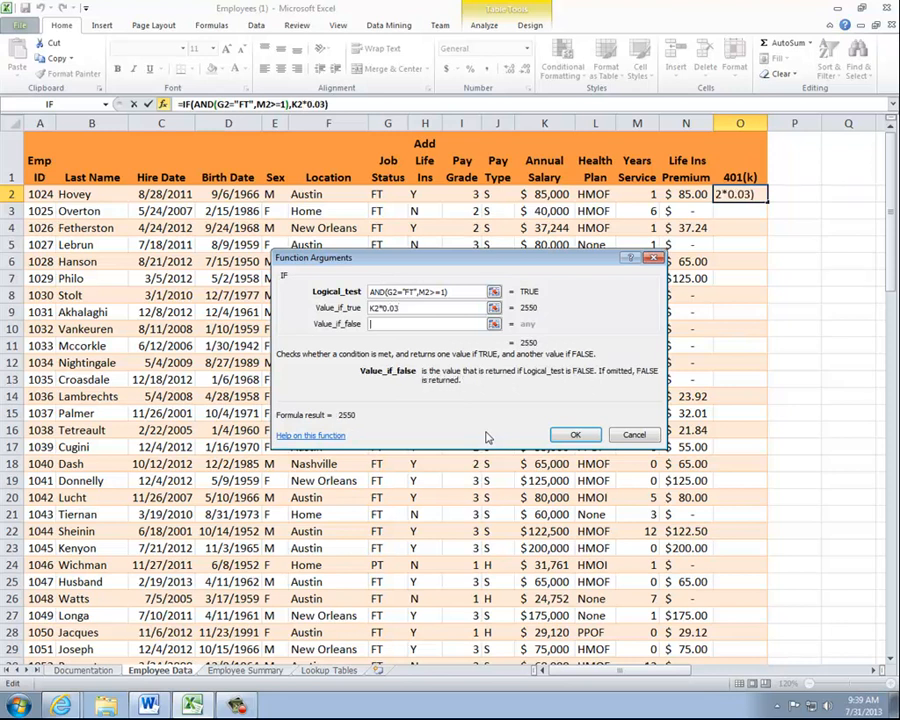
{"action": "type", "text": "0"}
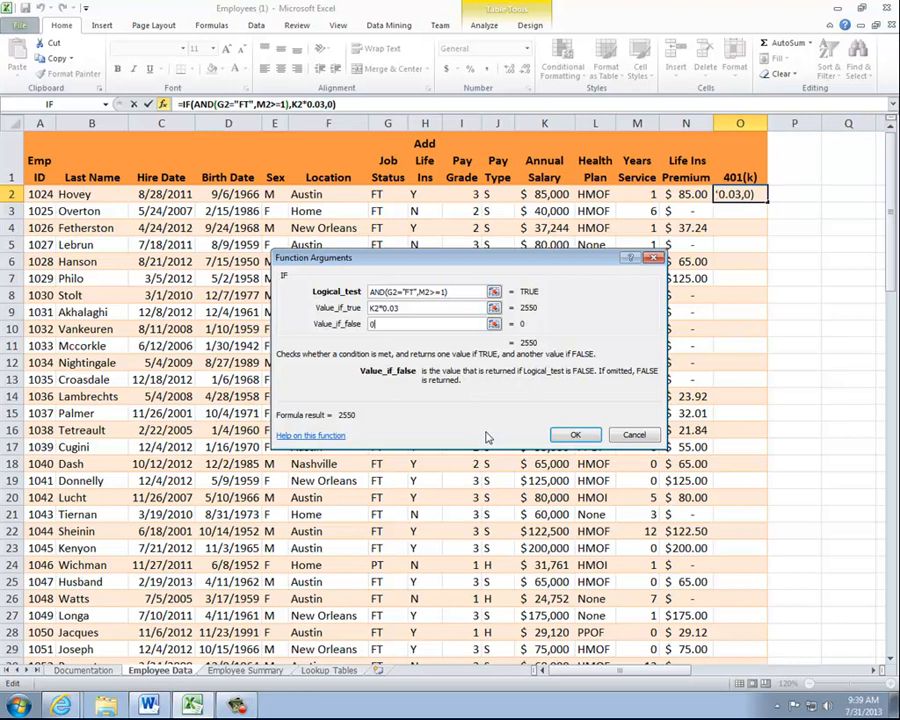
{"action": "left_click", "coordinate": [575, 436]}
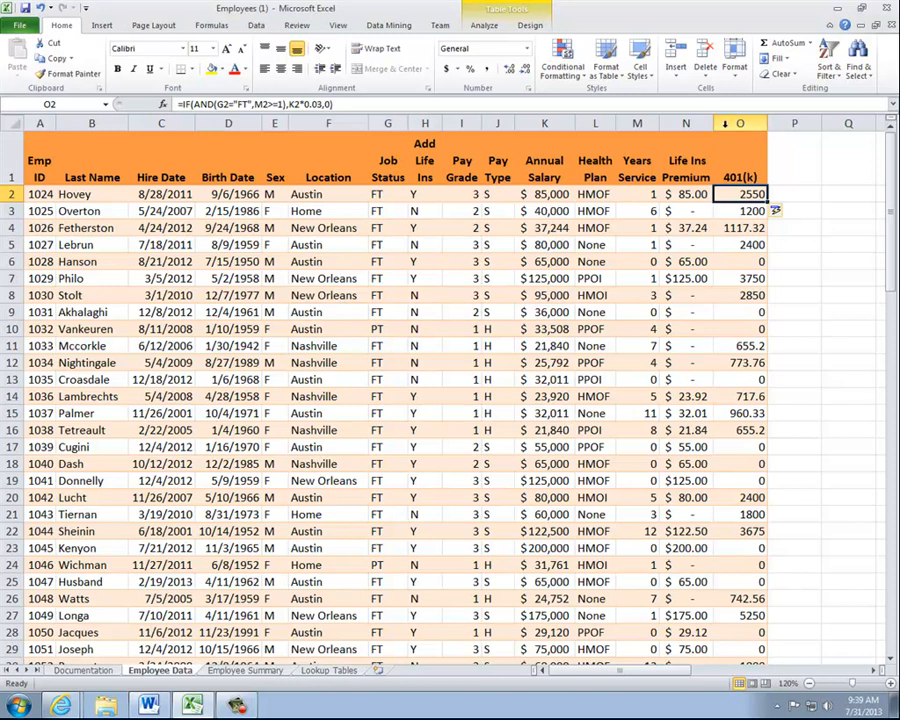
Apply the Accounting number format to the whole 401(k) column and select its first formula cell, O2
{"action": "left_click", "coordinate": [723, 127]}
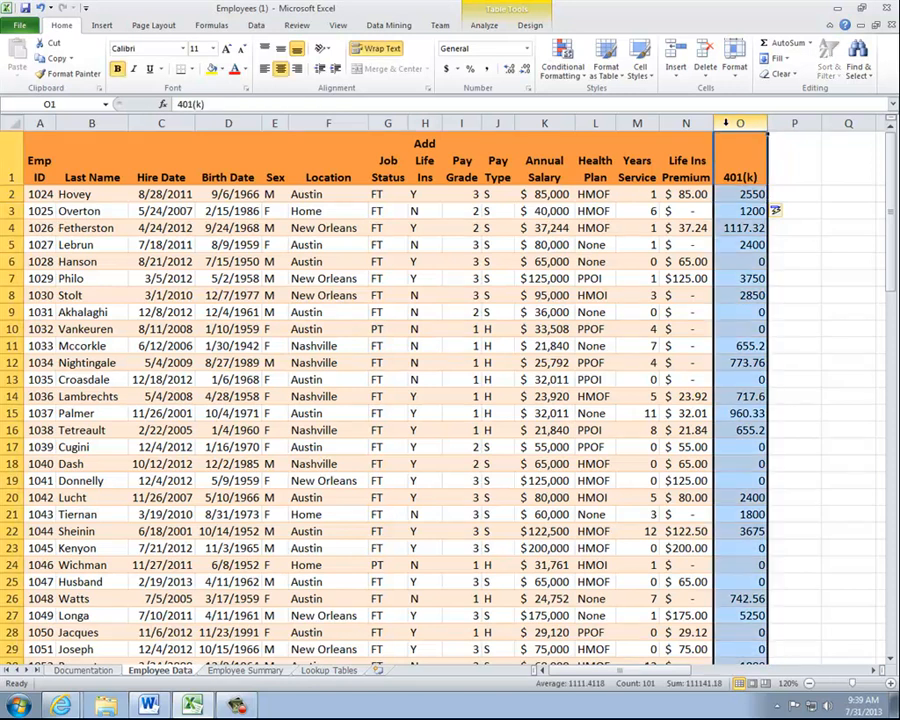
{"action": "left_click", "coordinate": [449, 69]}
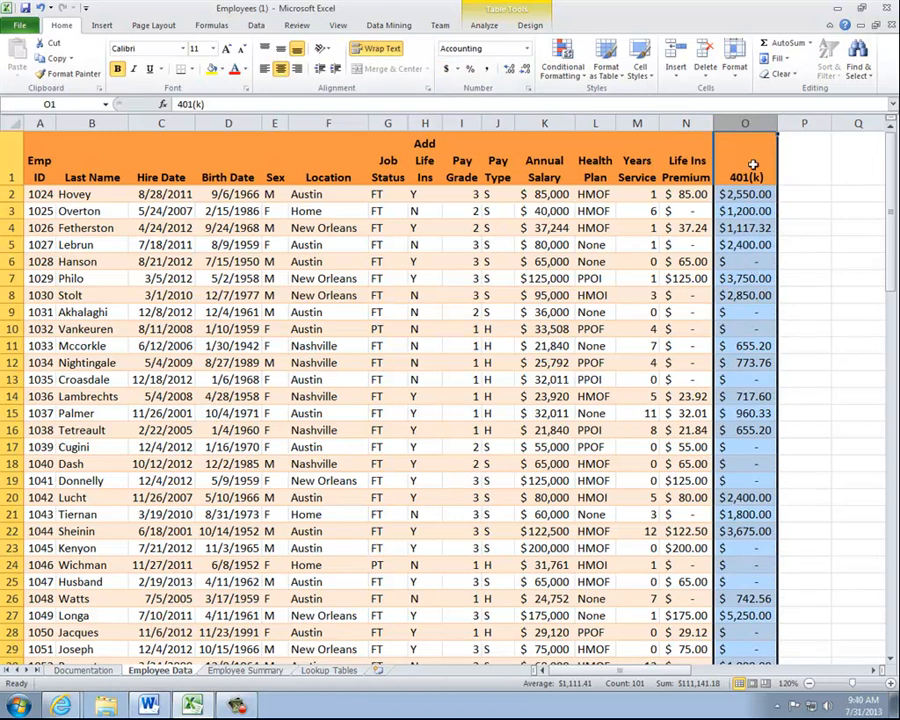
{"action": "left_click", "coordinate": [749, 196]}
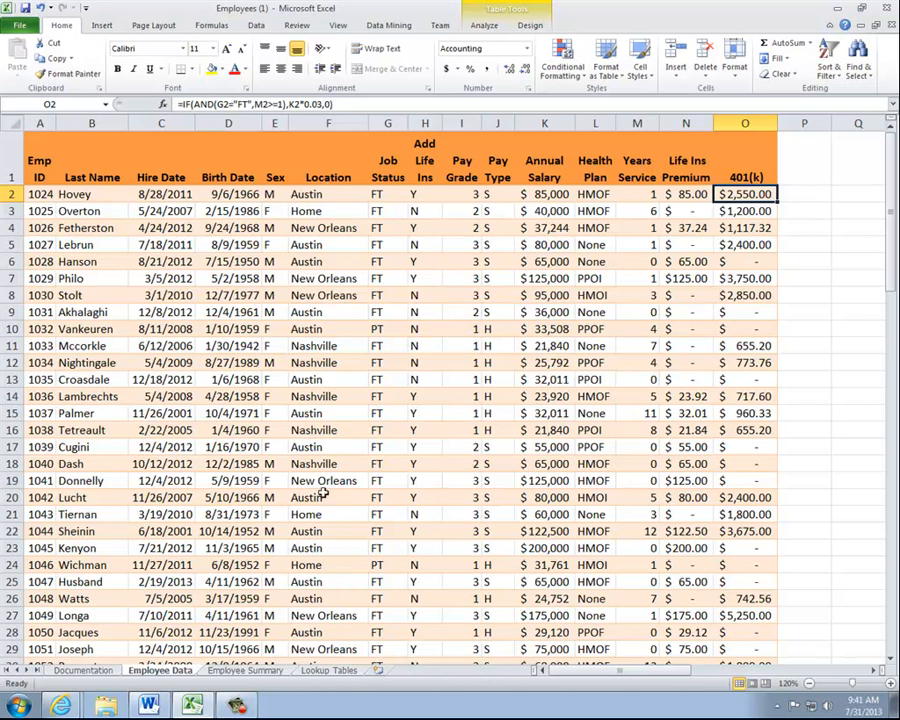
{"action": "left_click", "coordinate": [329, 565]}
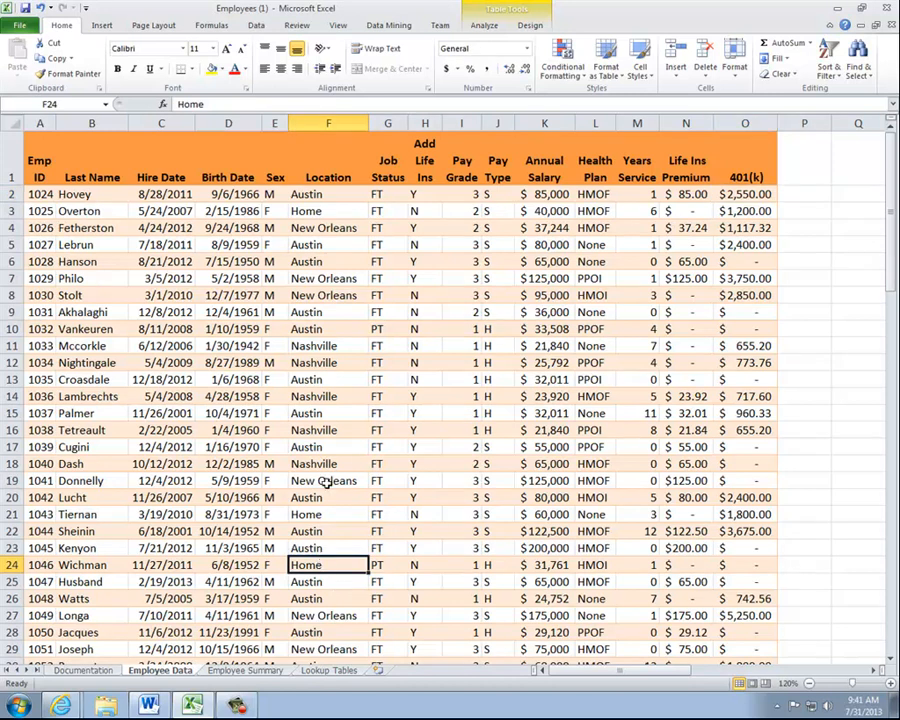
{"action": "left_click", "coordinate": [327, 482]}
{"action": "left_click", "coordinate": [325, 398]}
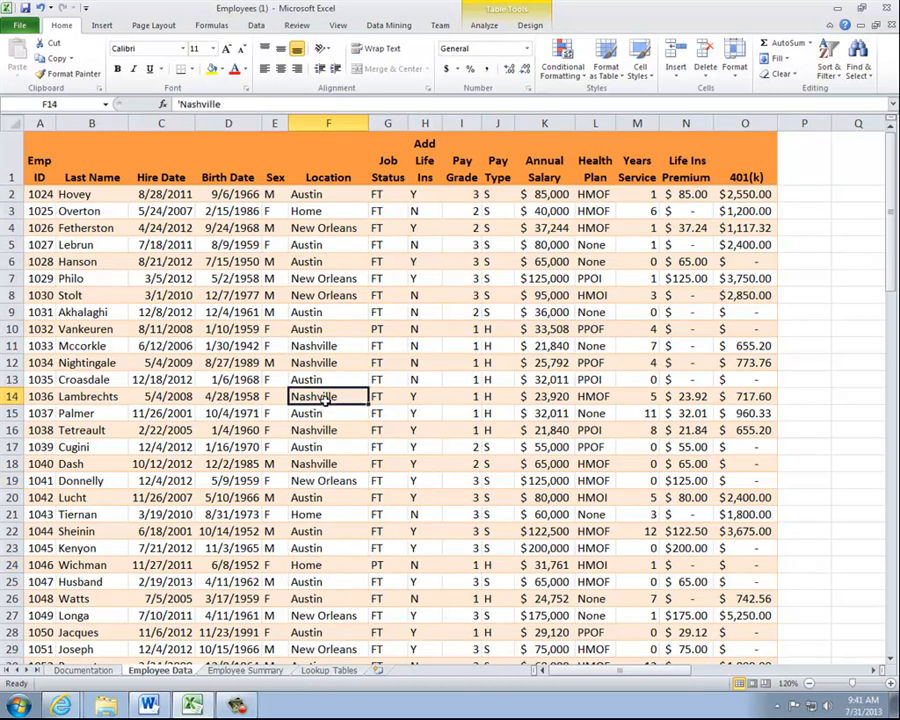
{"action": "left_click", "coordinate": [313, 313]}
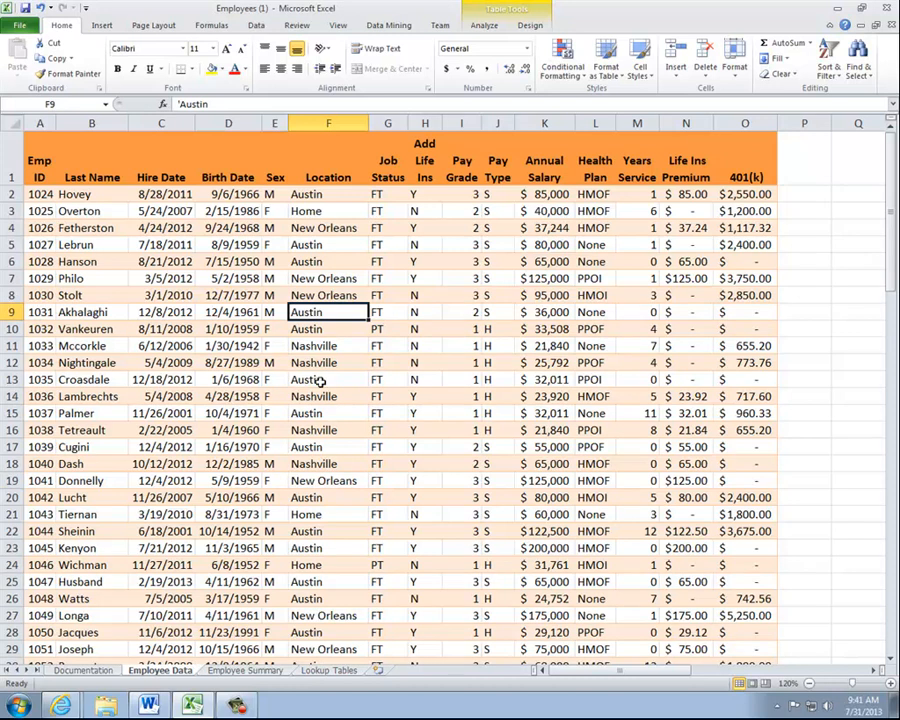
{"action": "left_click", "coordinate": [384, 261]}
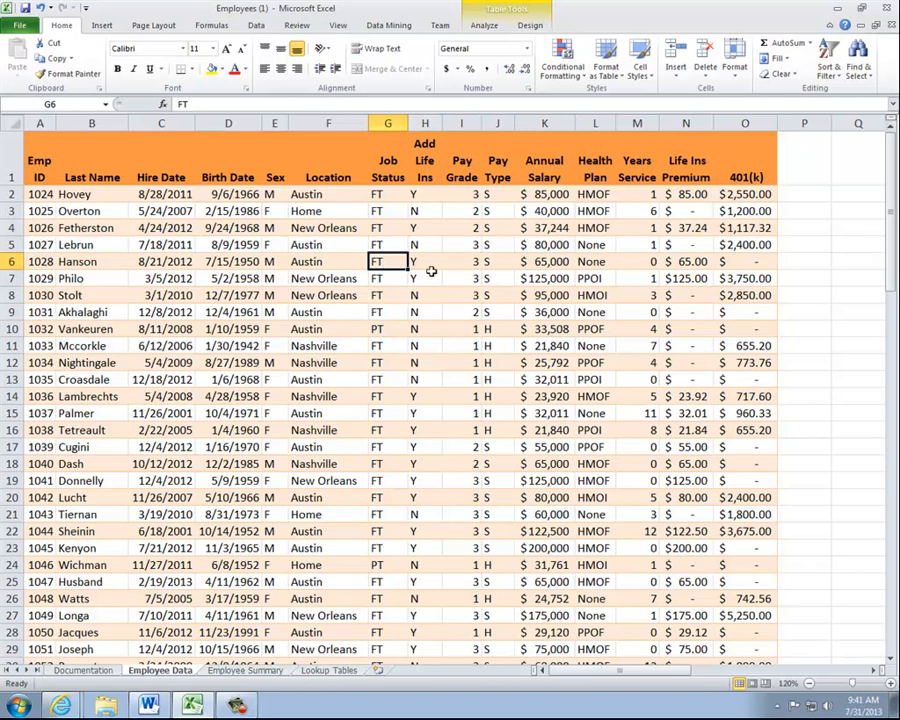
Add a new table column headed Salary Increase in cell P1, directly after the 401(k) column
{"action": "left_click", "coordinate": [795, 167]}
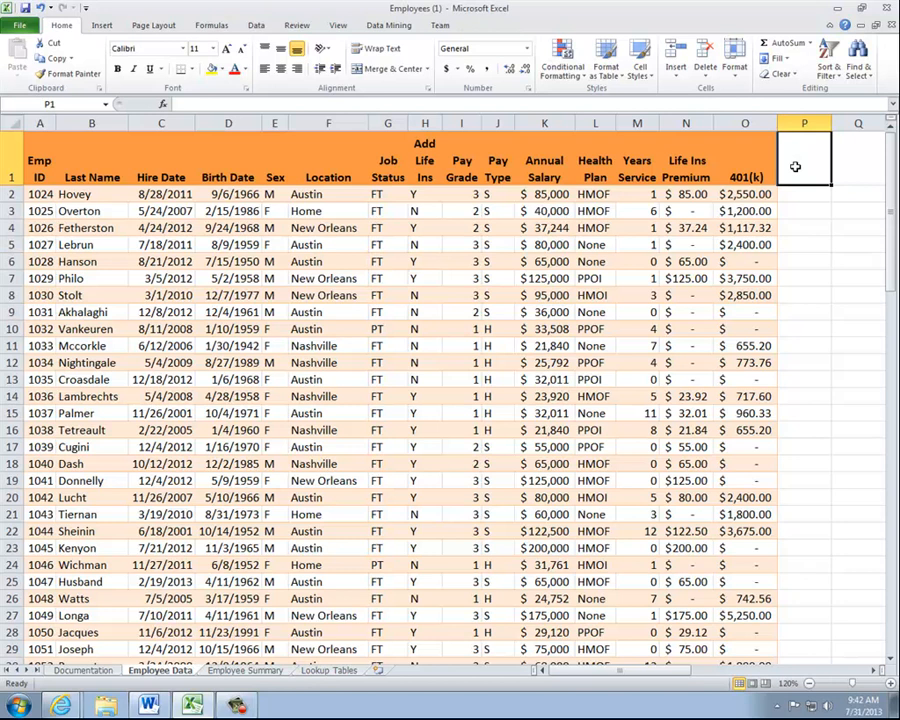
{"action": "type", "text": "Salar"}
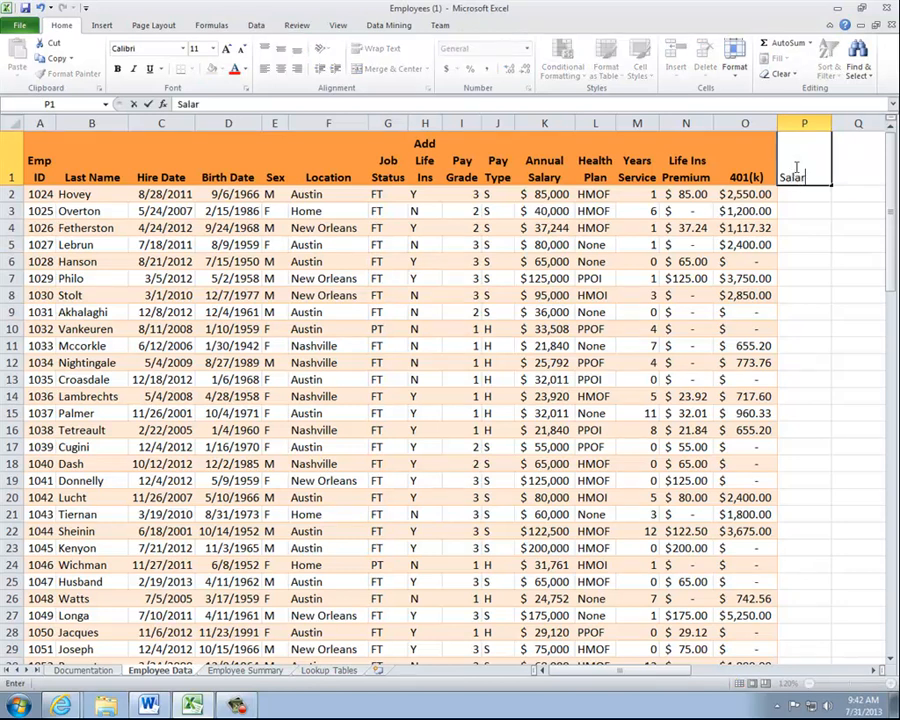
{"action": "type", "text": "y Increase"}
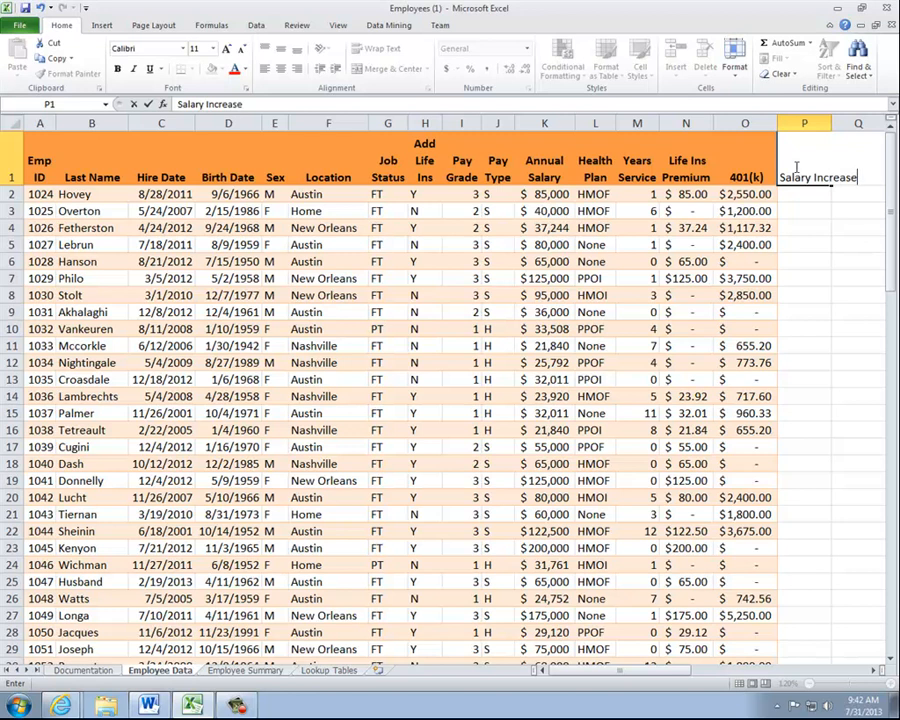
{"action": "key", "text": "Return"}
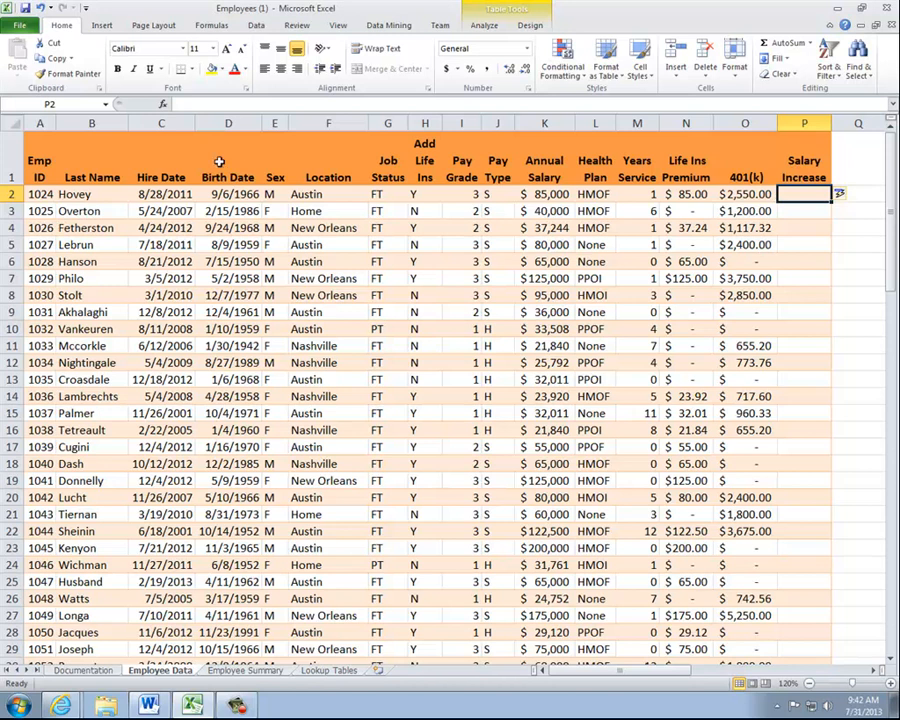
Search the function list for "if" and insert the IF function in cell P2 of the Salary Increase column
{"action": "left_click", "coordinate": [166, 104]}
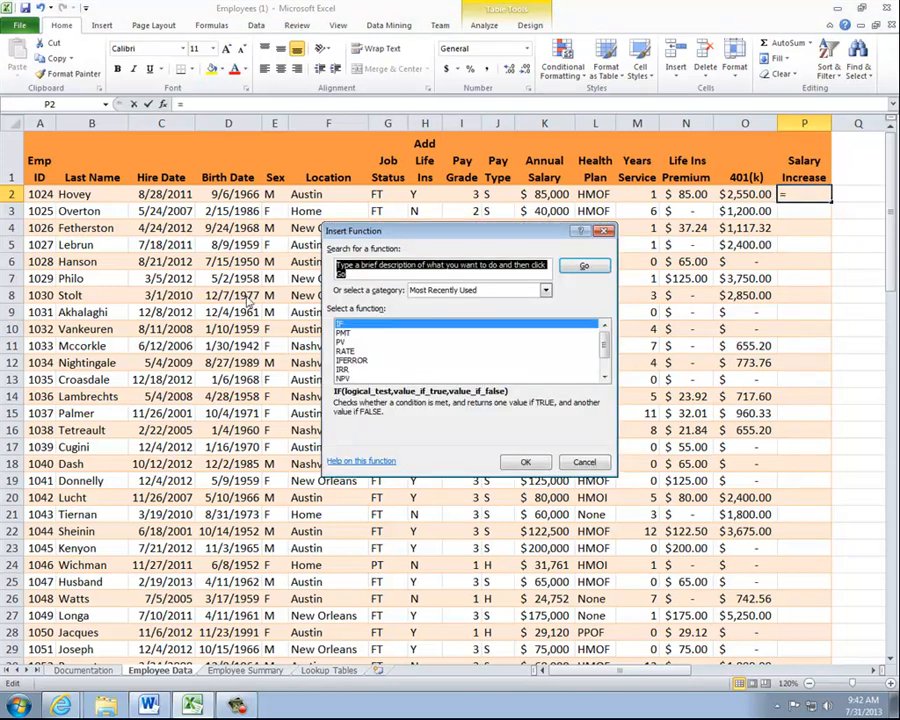
{"action": "type", "text": "if"}
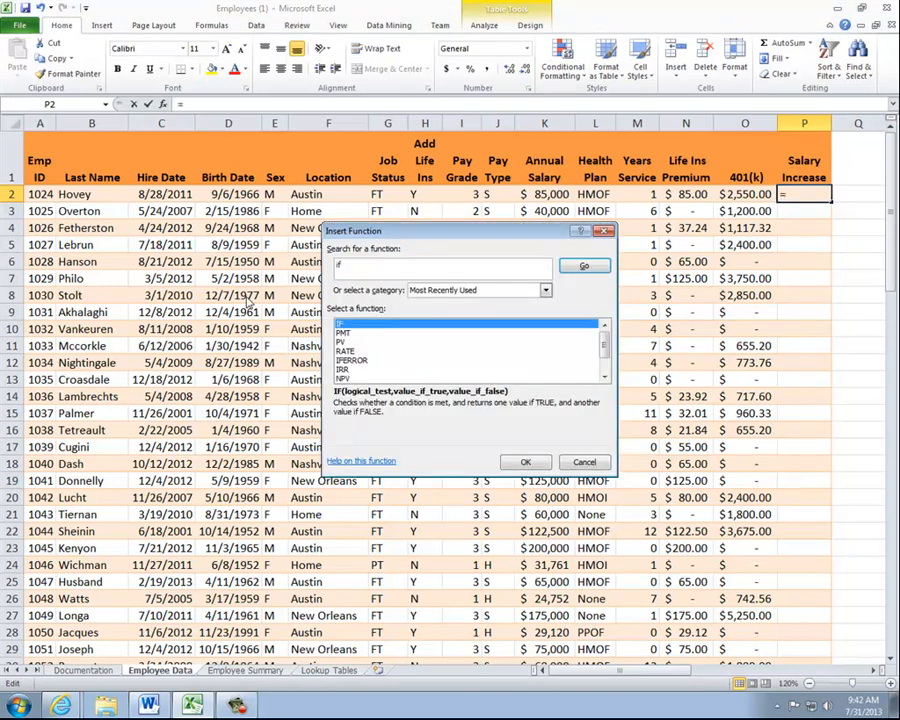
{"action": "left_click", "coordinate": [581, 265]}
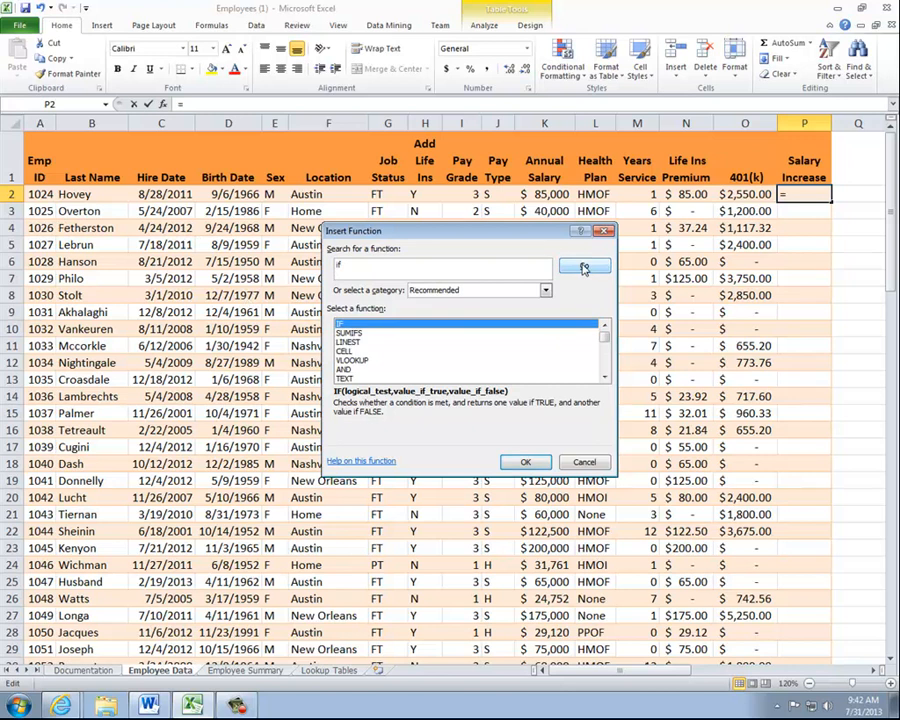
{"action": "left_click", "coordinate": [525, 462]}
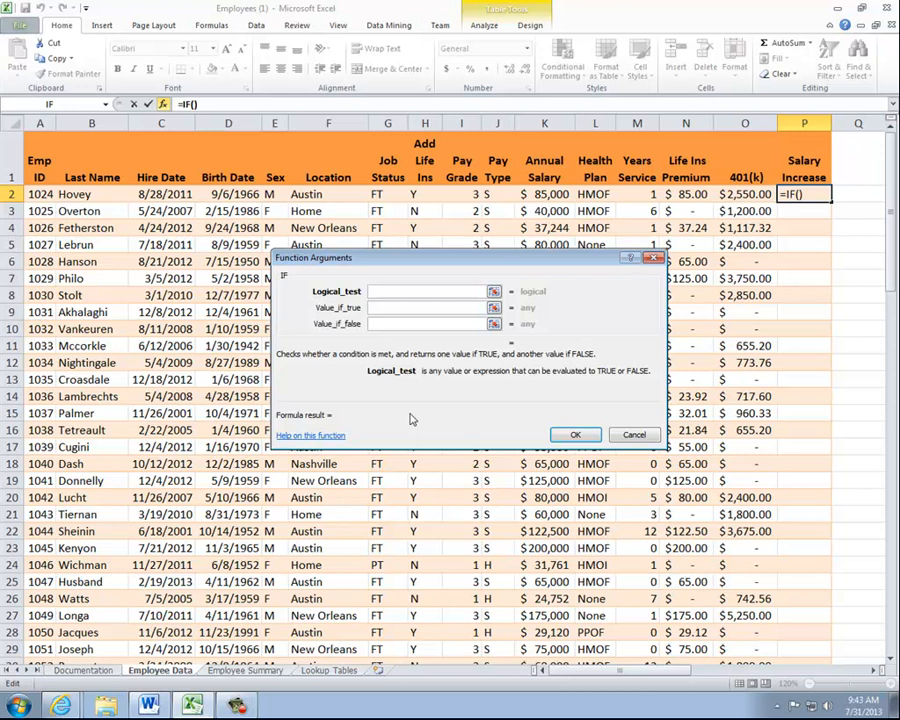
Set the IF function's logical test to OR([Location]="Home",[Job Status]="FT")
{"action": "type", "text": "OR"}
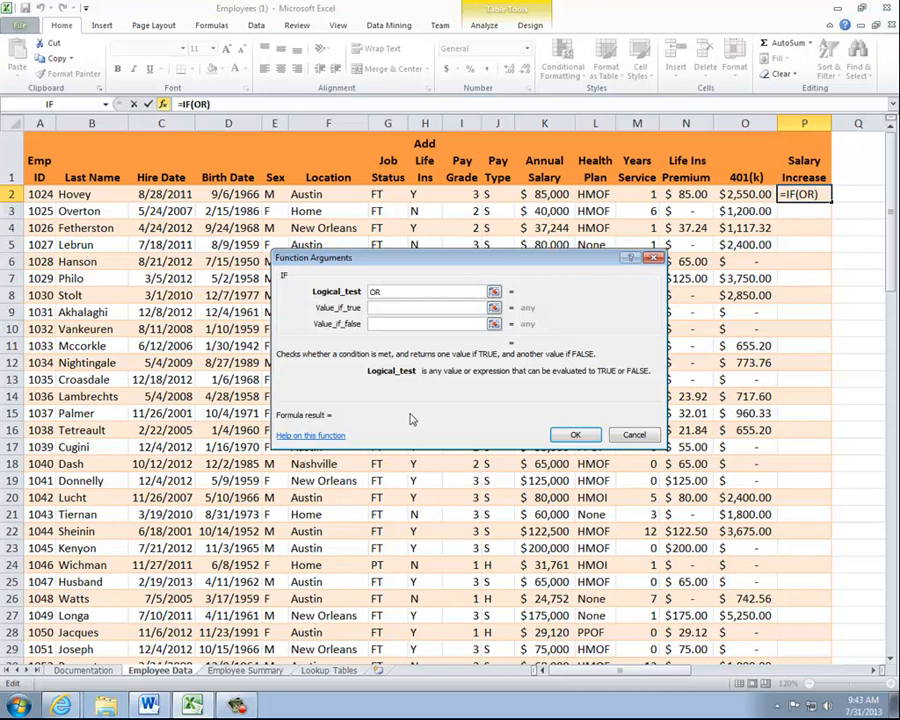
{"action": "type", "text": "("}
{"action": "type", "text": "[Loca"}
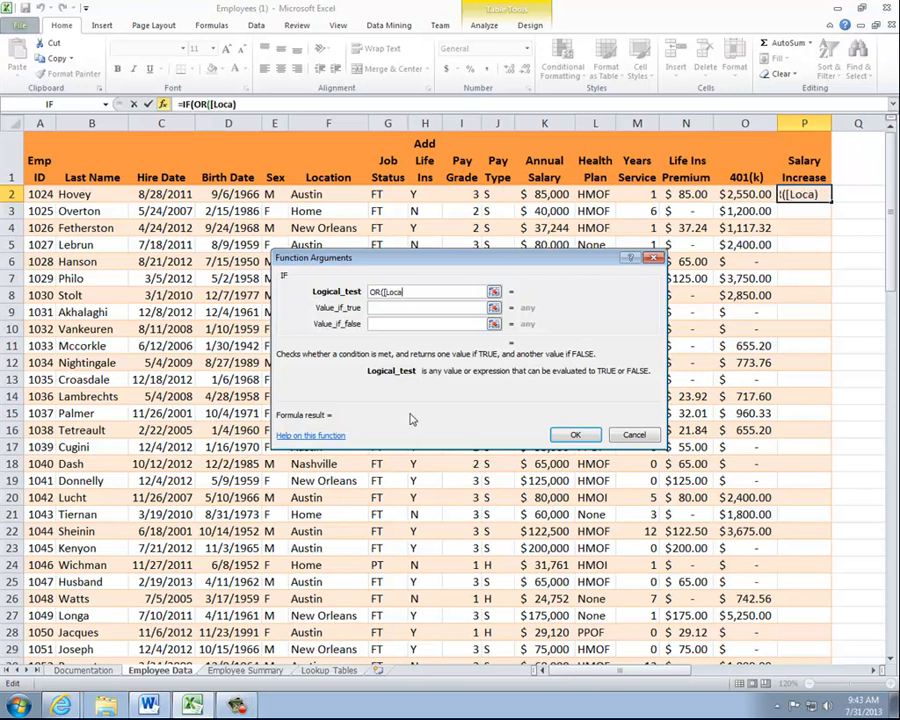
{"action": "type", "text": "tion])"}
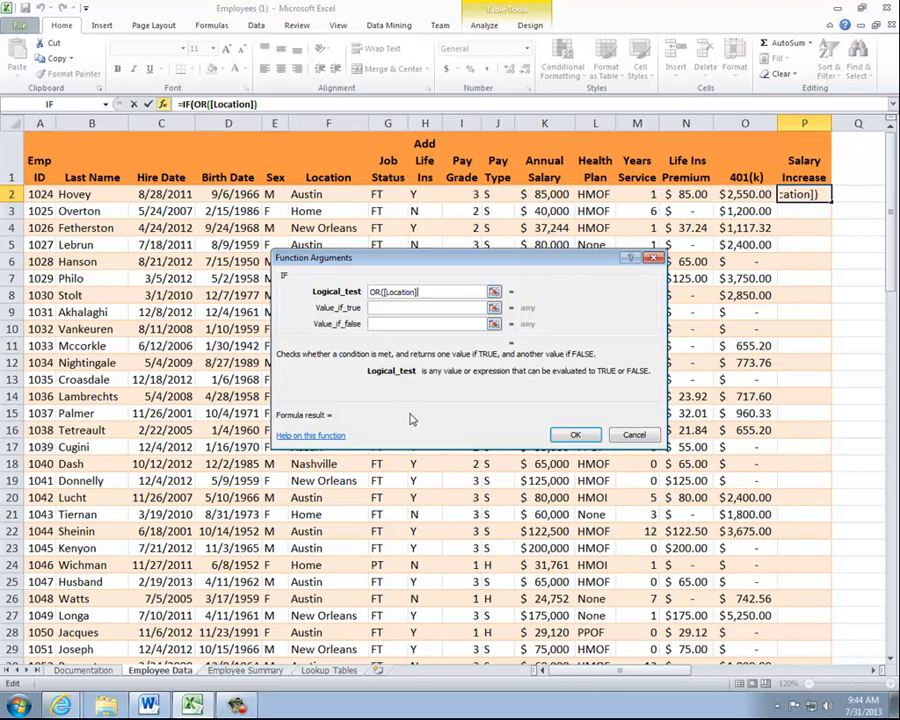
{"action": "type", "text": "=\"Home\""}
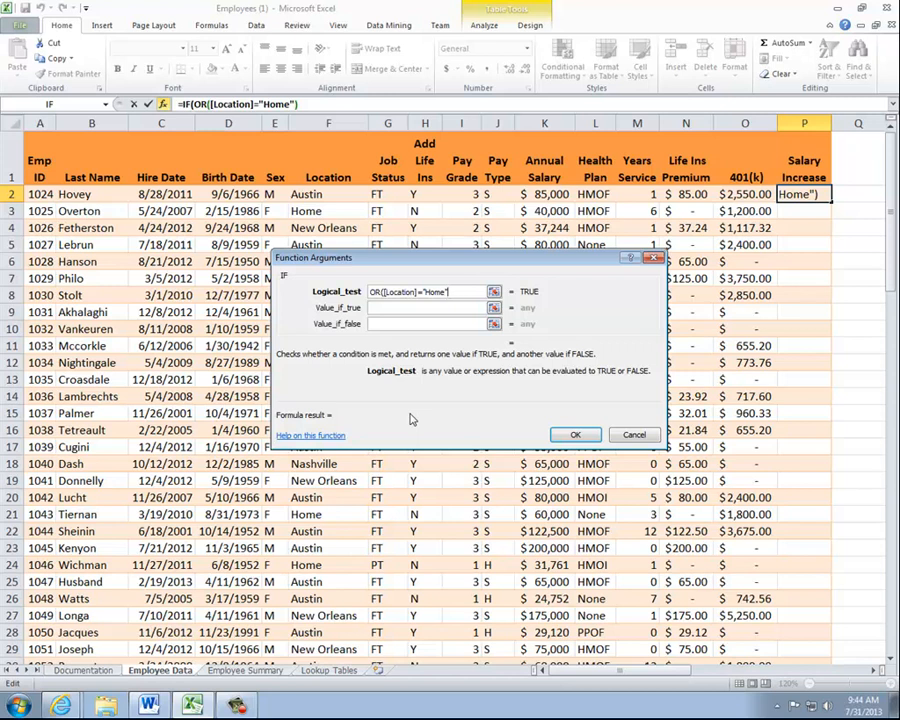
{"action": "type", "text": ","}
{"action": "type", "text": "[Job"}
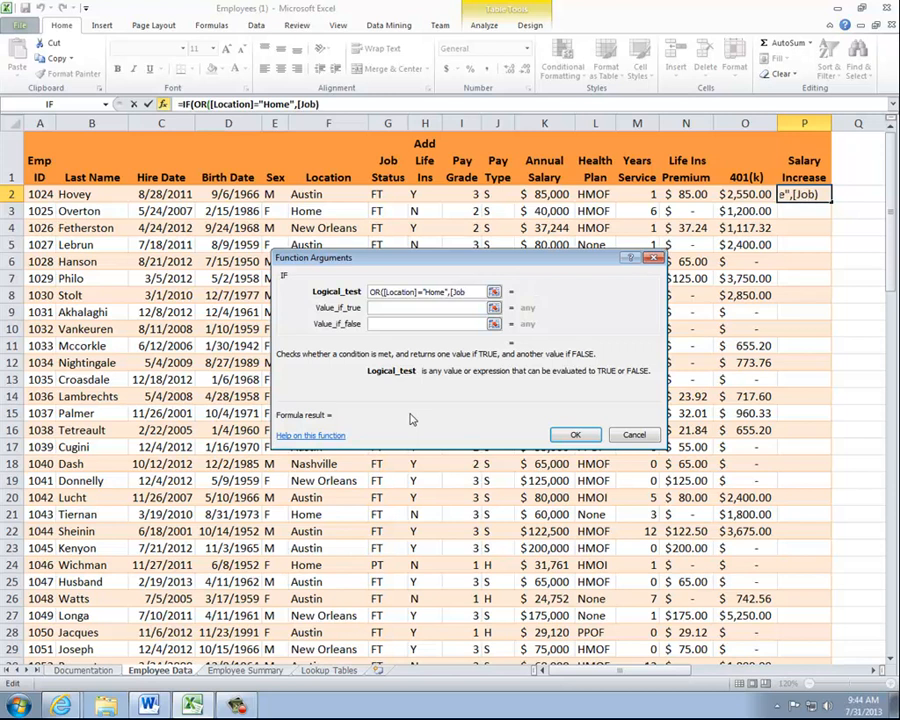
{"action": "type", "text": " Status"}
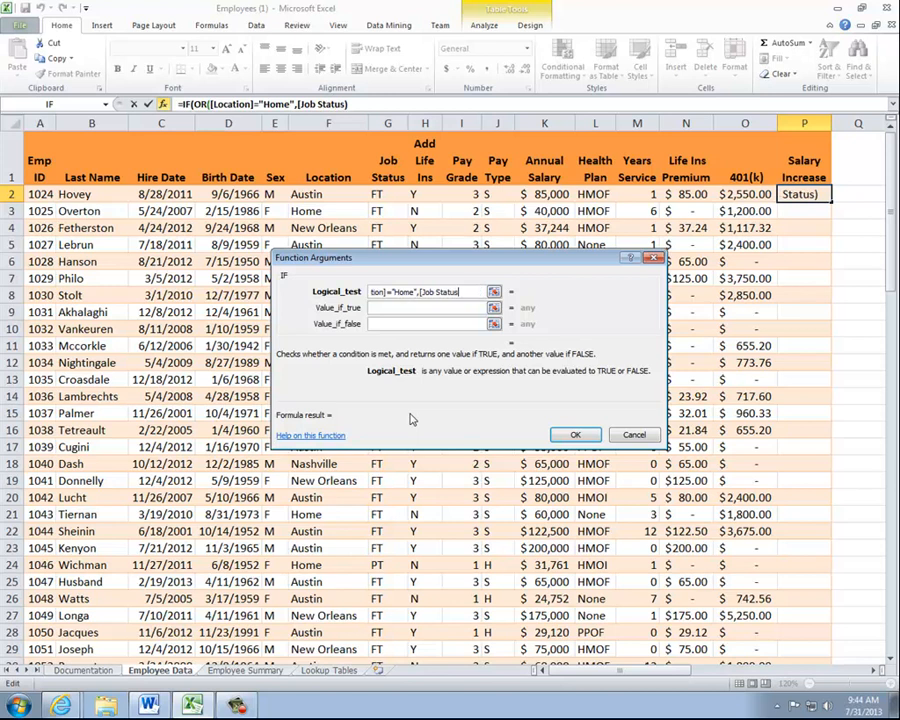
{"action": "type", "text": "]"}
{"action": "type", "text": "=\"FT\""}
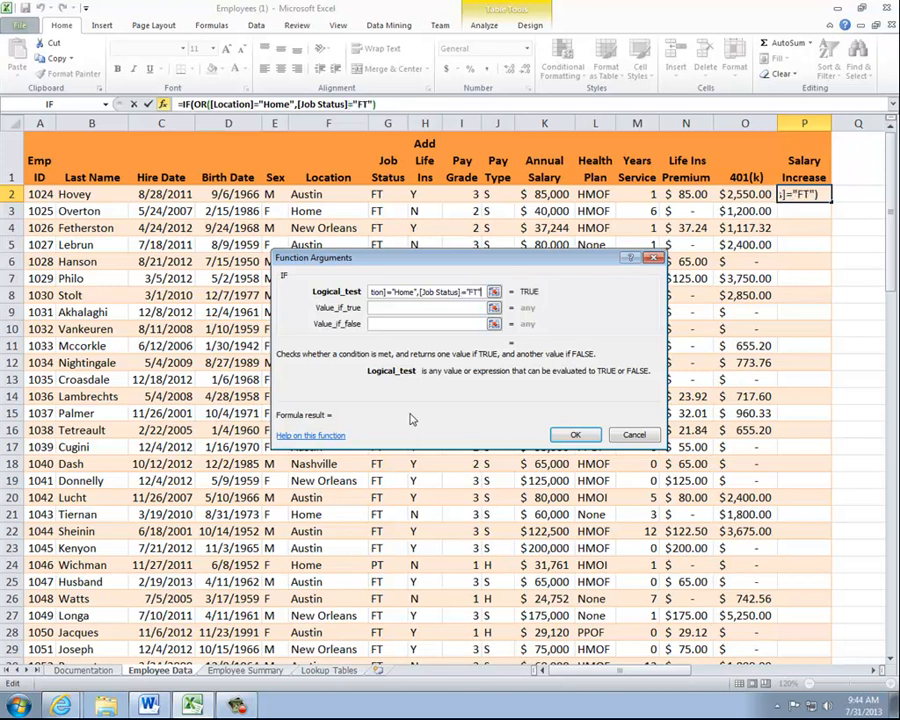
{"action": "type", "text": ")"}
Set the Salary Increase formula's value if true to [Annual Salary]*0.04
{"action": "key", "text": "Tab"}
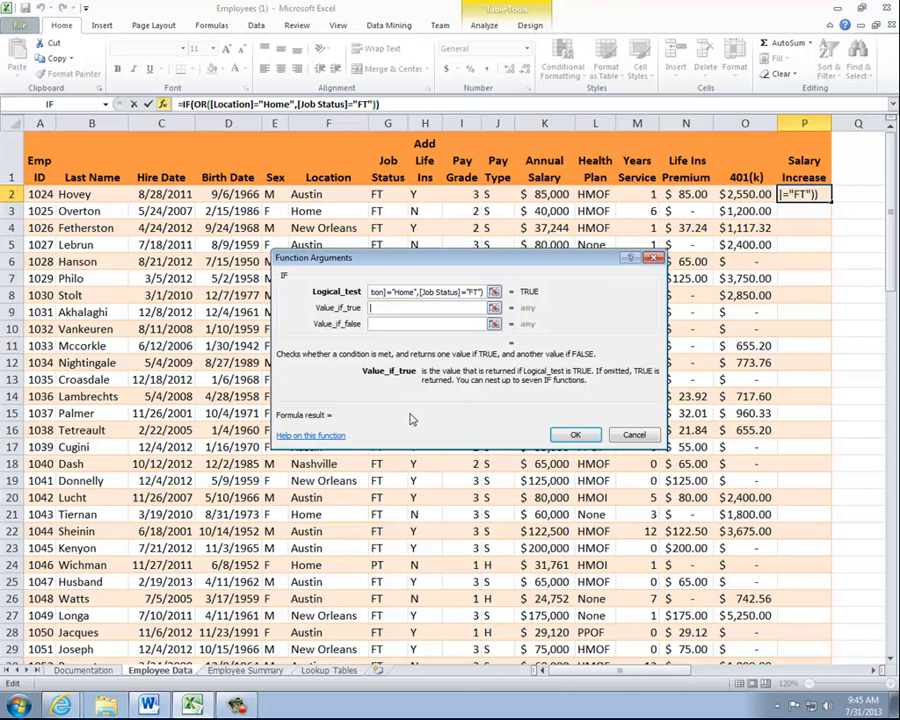
{"action": "type", "text": "[Annual Sar"}
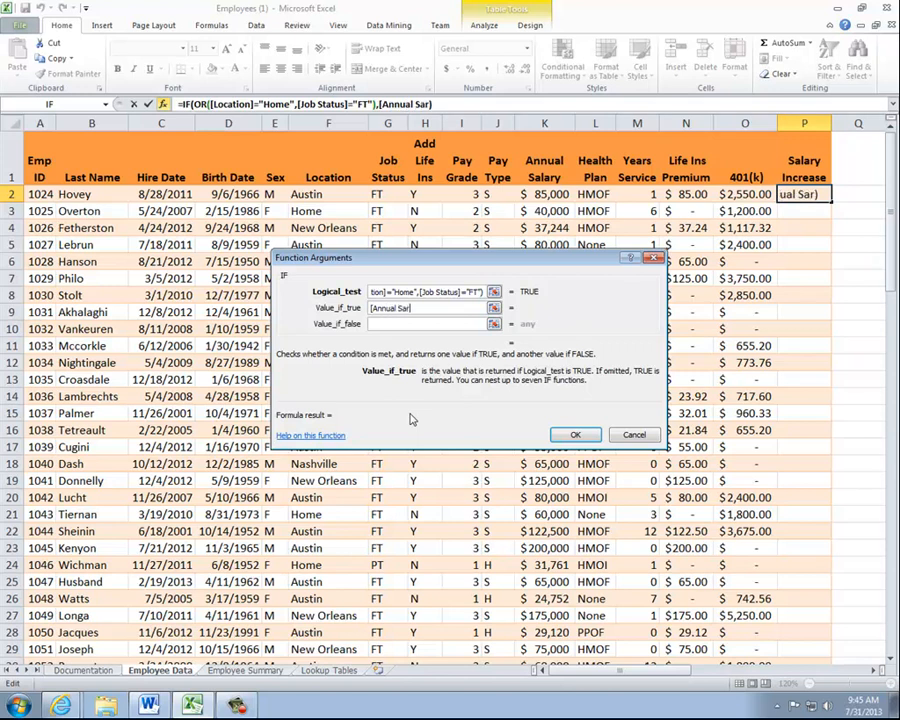
{"action": "key", "text": "BackSpace"}
{"action": "type", "text": "lary]"}
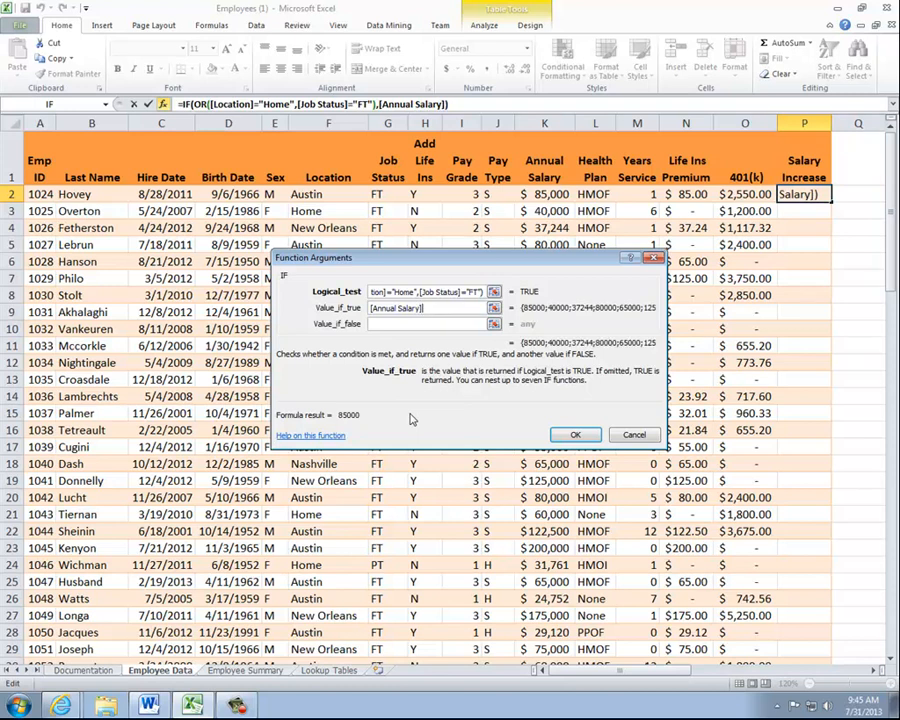
{"action": "type", "text": "*"}
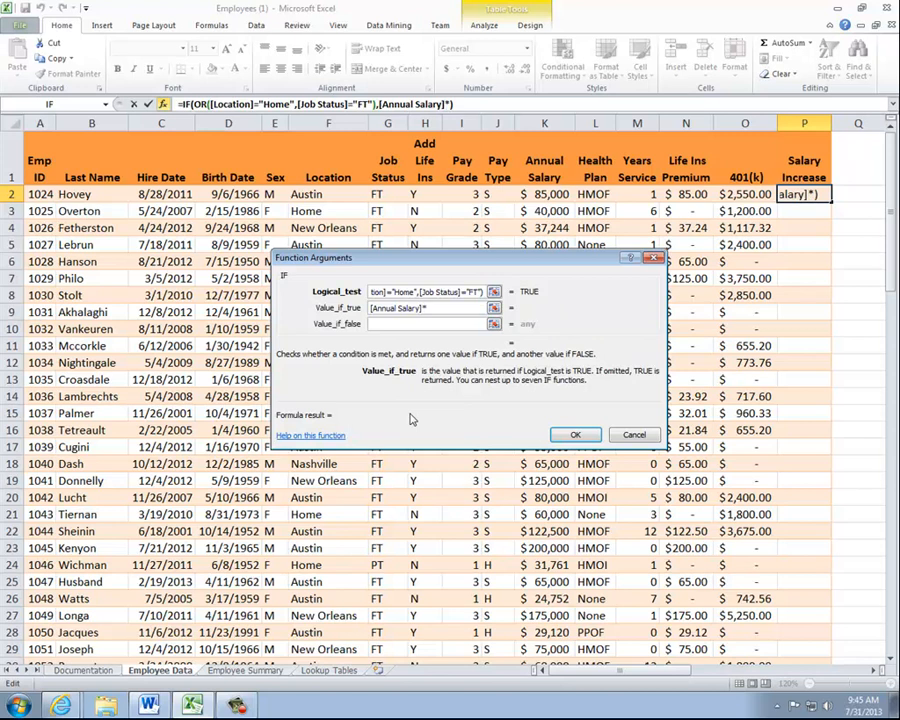
{"action": "type", "text": "0.04"}
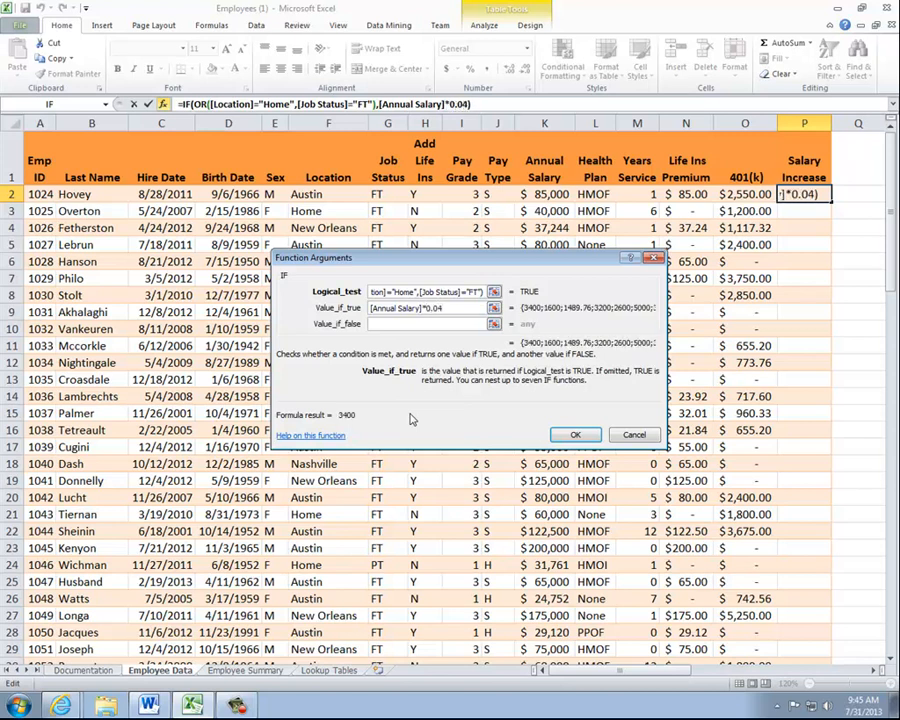
Set the Salary Increase formula's value if false to [Annual Salary]*0.025 and enter the formula
{"action": "key", "text": "Tab"}
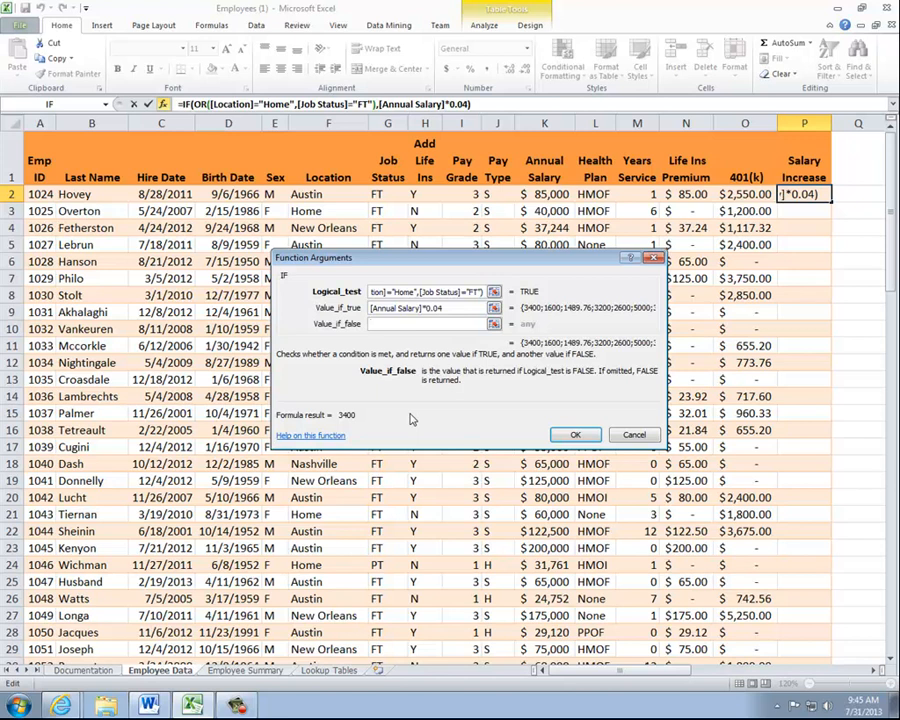
{"action": "type", "text": "[Annual Salary]"}
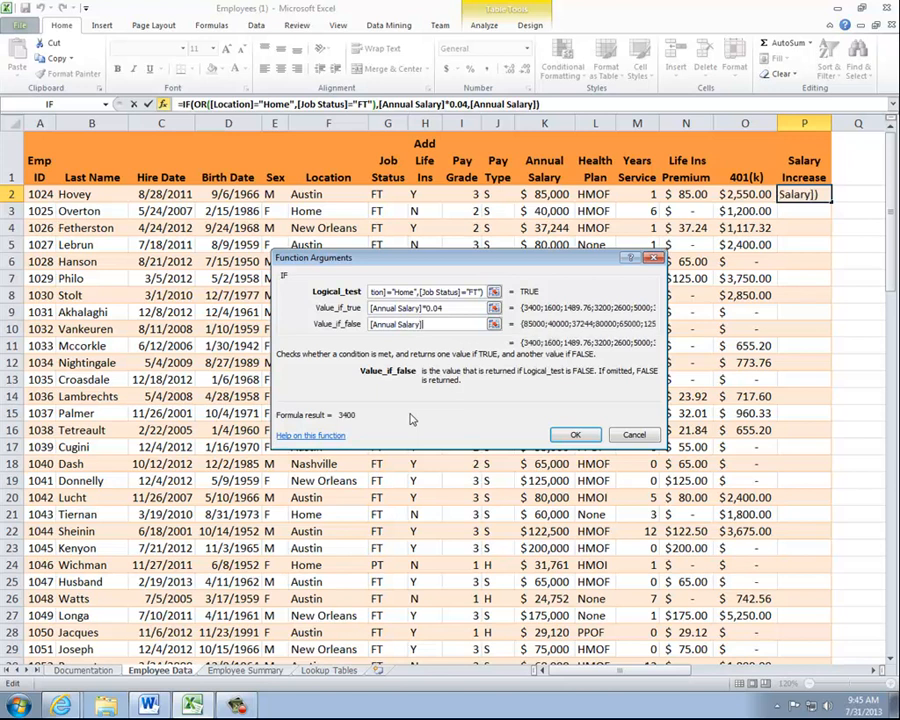
{"action": "type", "text": "*0"}
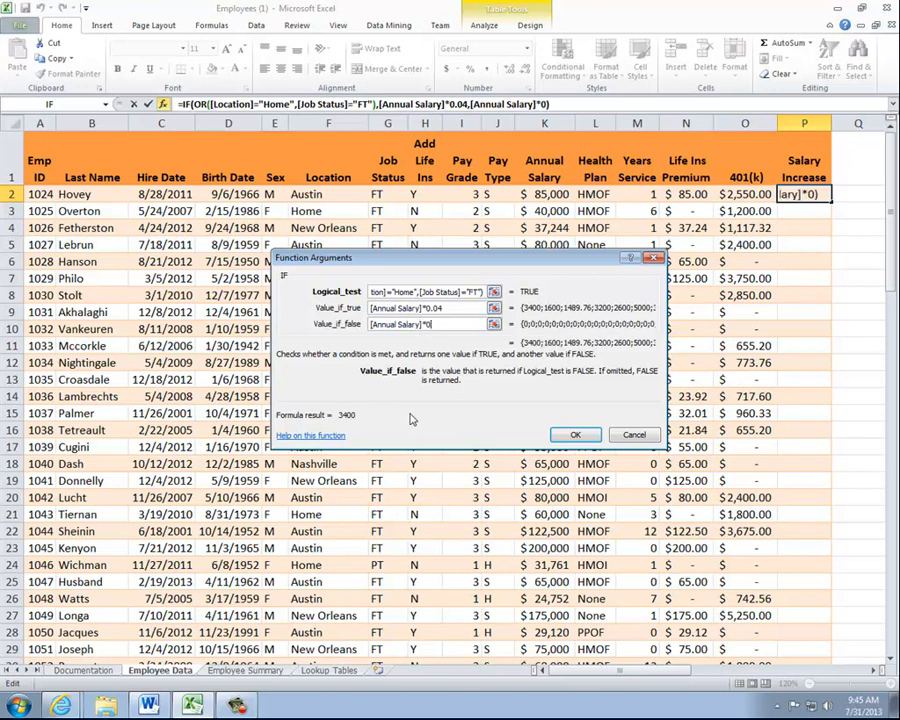
{"action": "type", "text": ".025"}
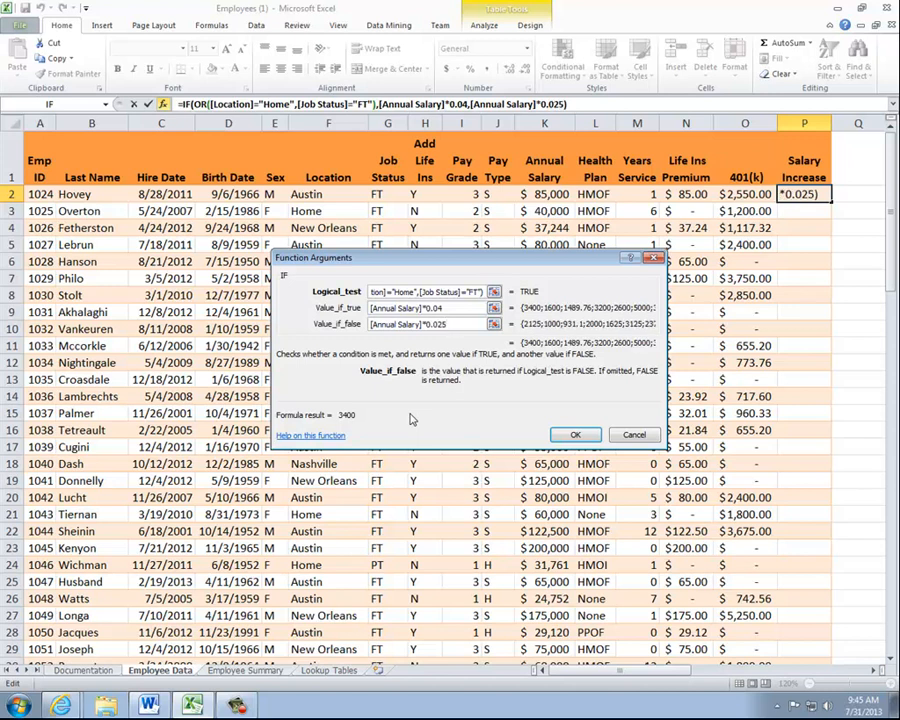
{"action": "left_click", "coordinate": [563, 437]}
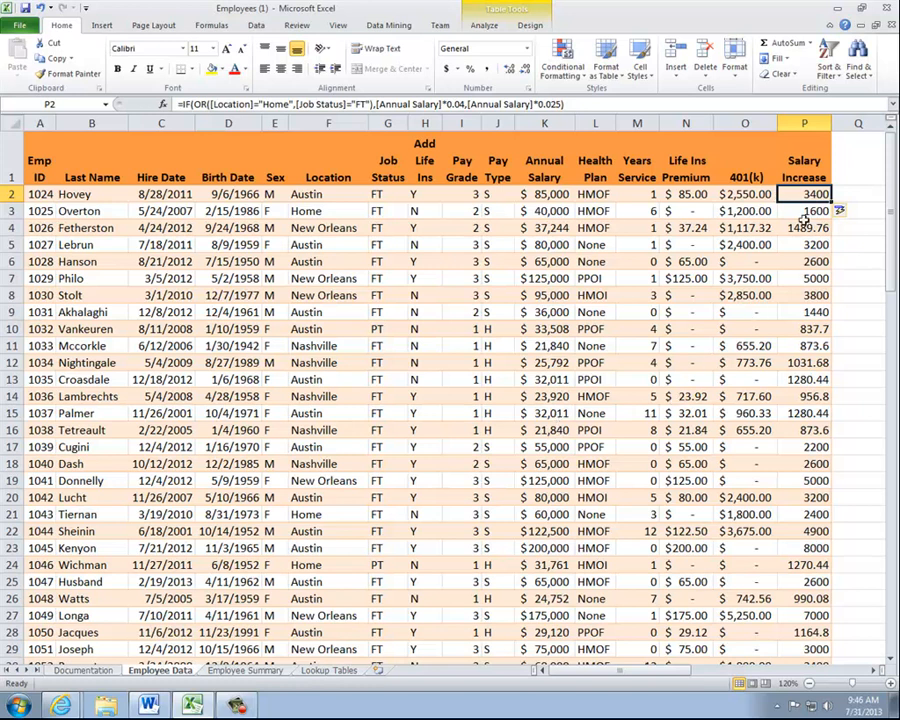
Apply the Accounting number format to the whole Salary Increase column and deselect it by selecting cell O9
{"action": "left_click", "coordinate": [804, 122]}
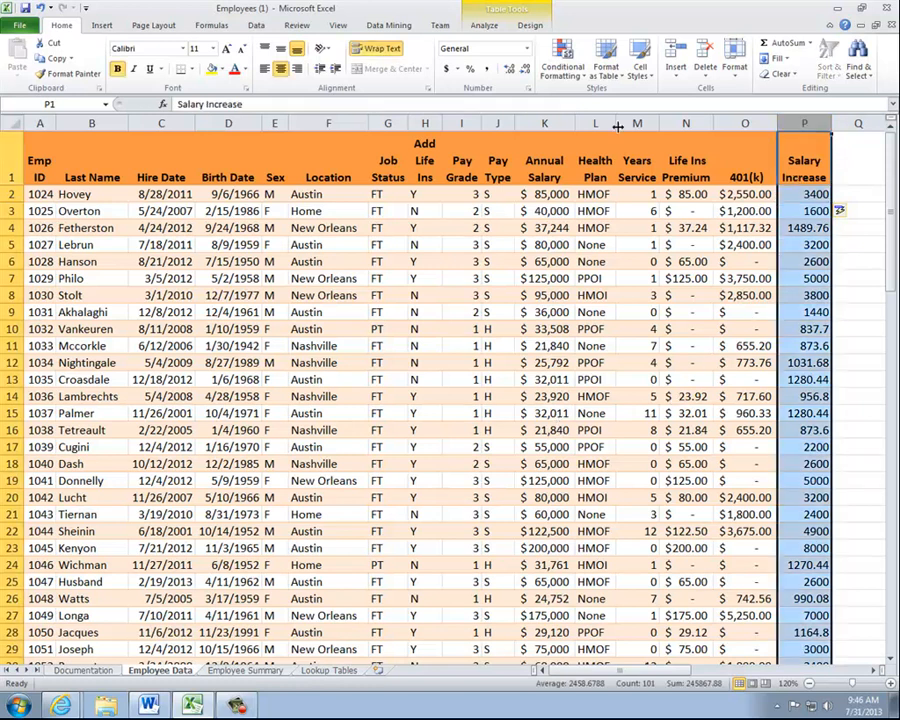
{"action": "left_click", "coordinate": [447, 72]}
{"action": "left_click", "coordinate": [723, 312]}
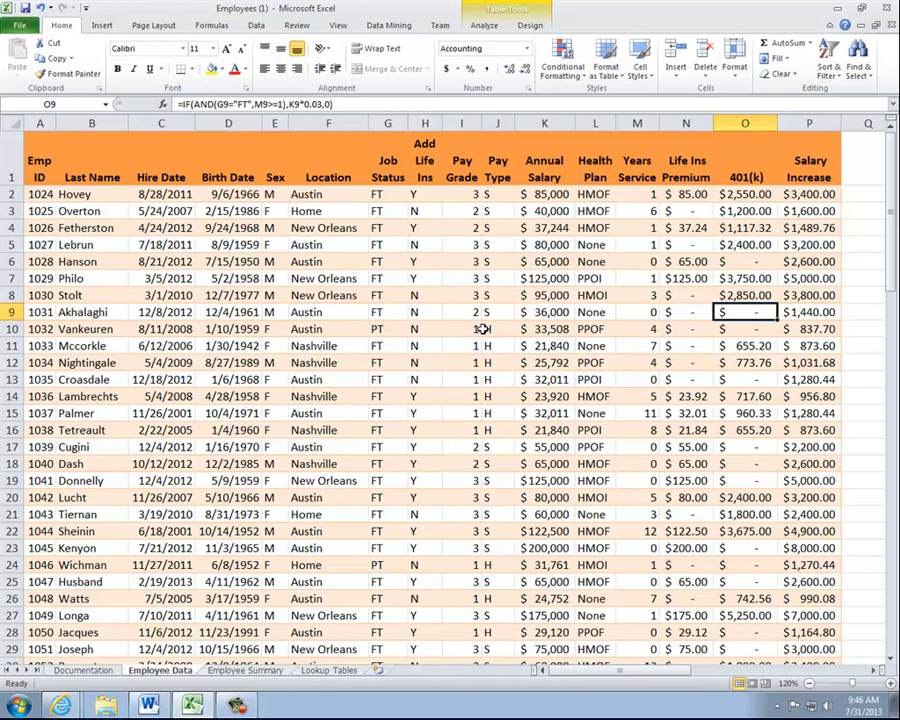
{"action": "left_click", "coordinate": [237, 706]}
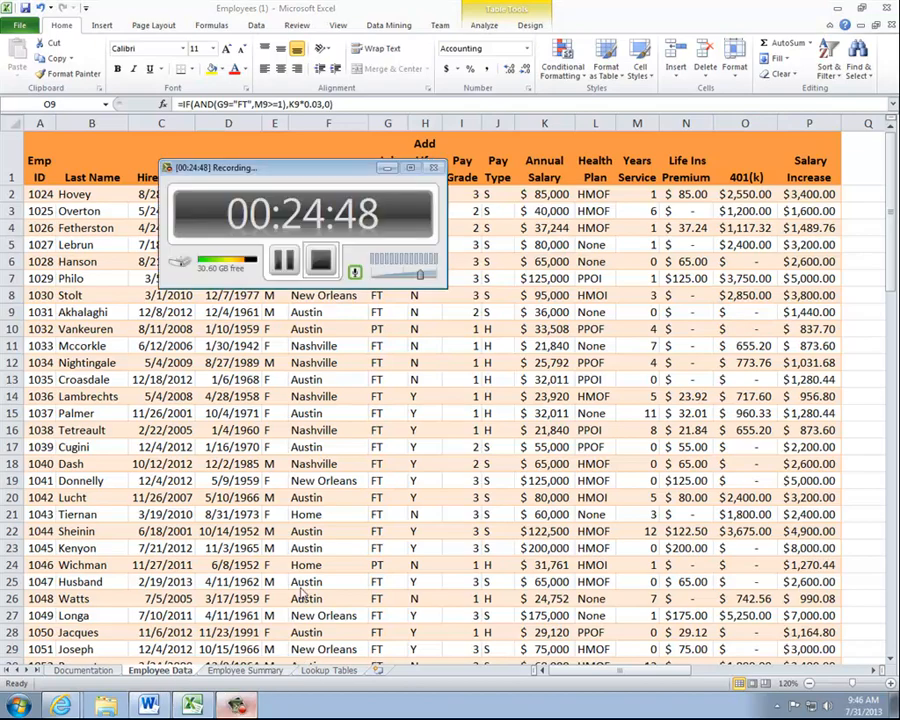